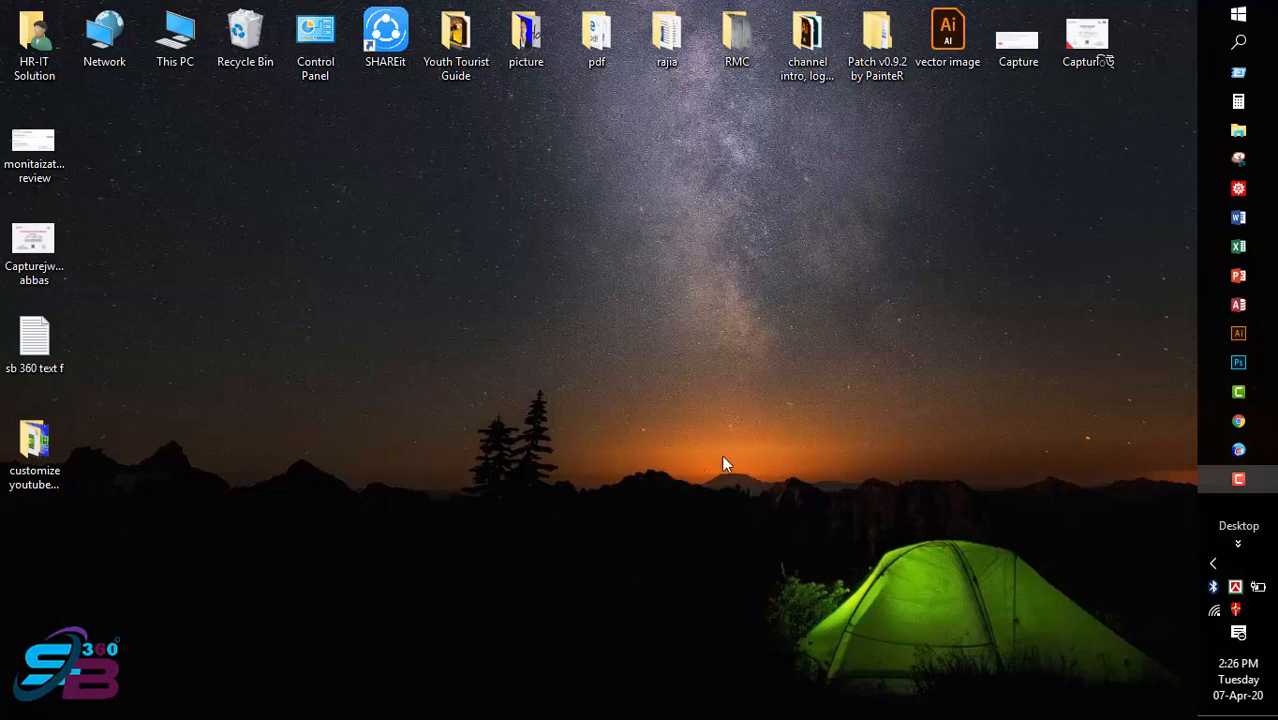
Switch to Photoshop and start setting up a new document.
left_click(1245, 364)
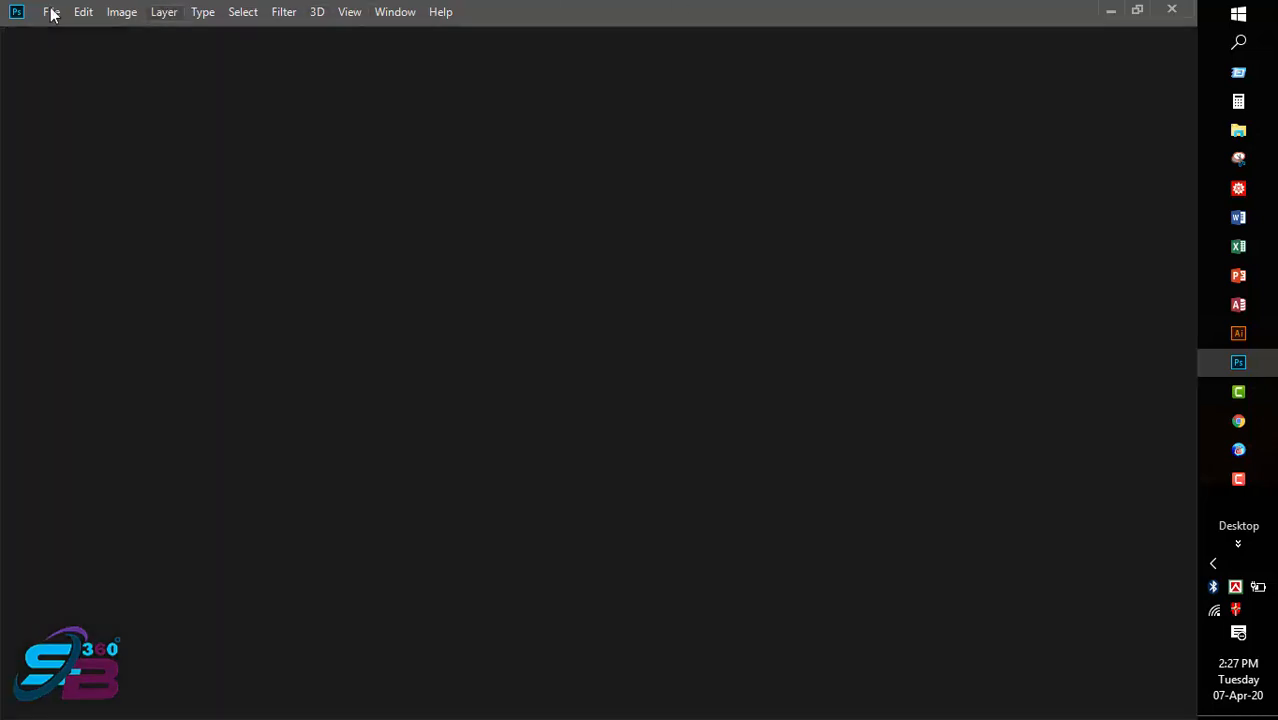
left_click_drag(528, 20, 530, 54)
left_click_drag(633, 67, 560, 2)
left_click(51, 14)
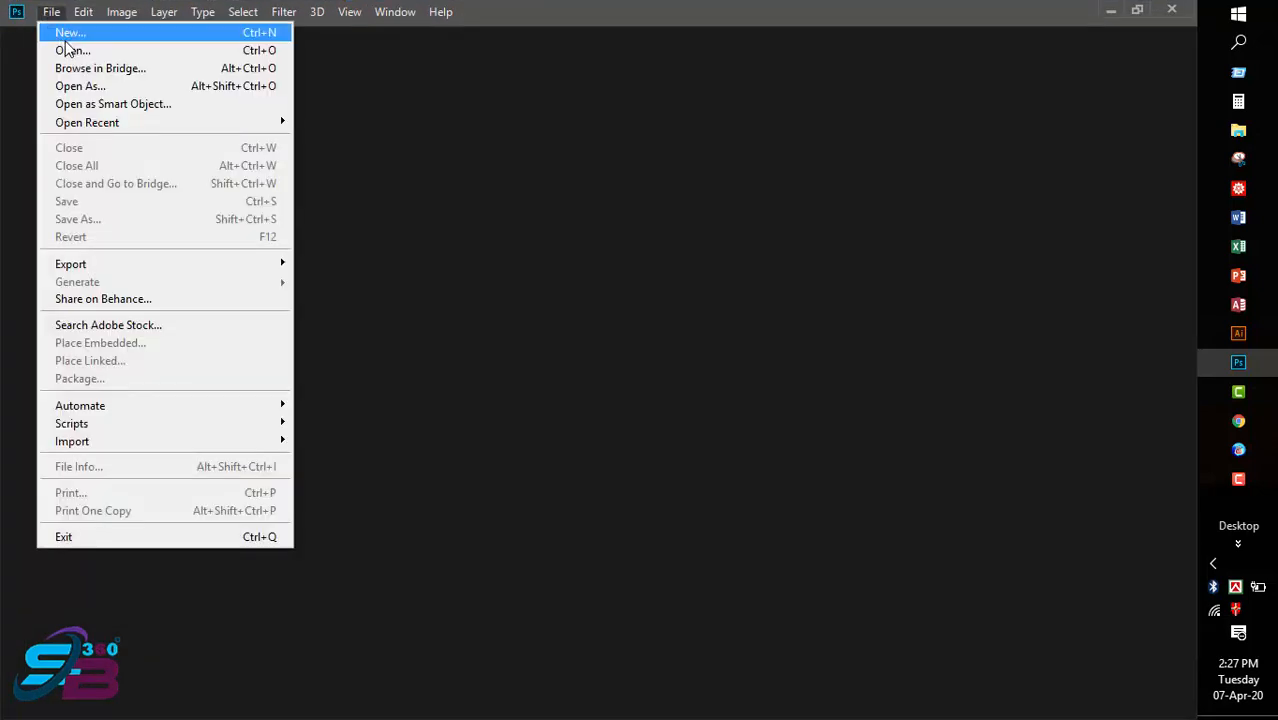
left_click(85, 34)
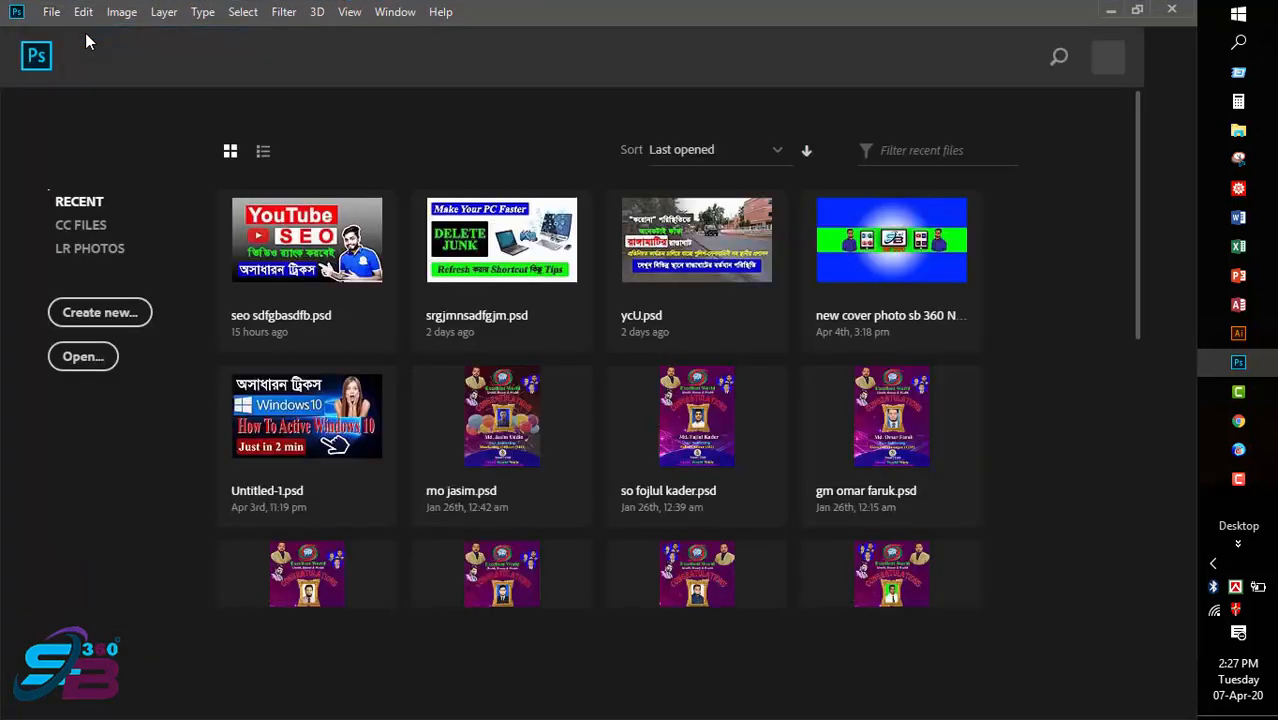
left_click(118, 316)
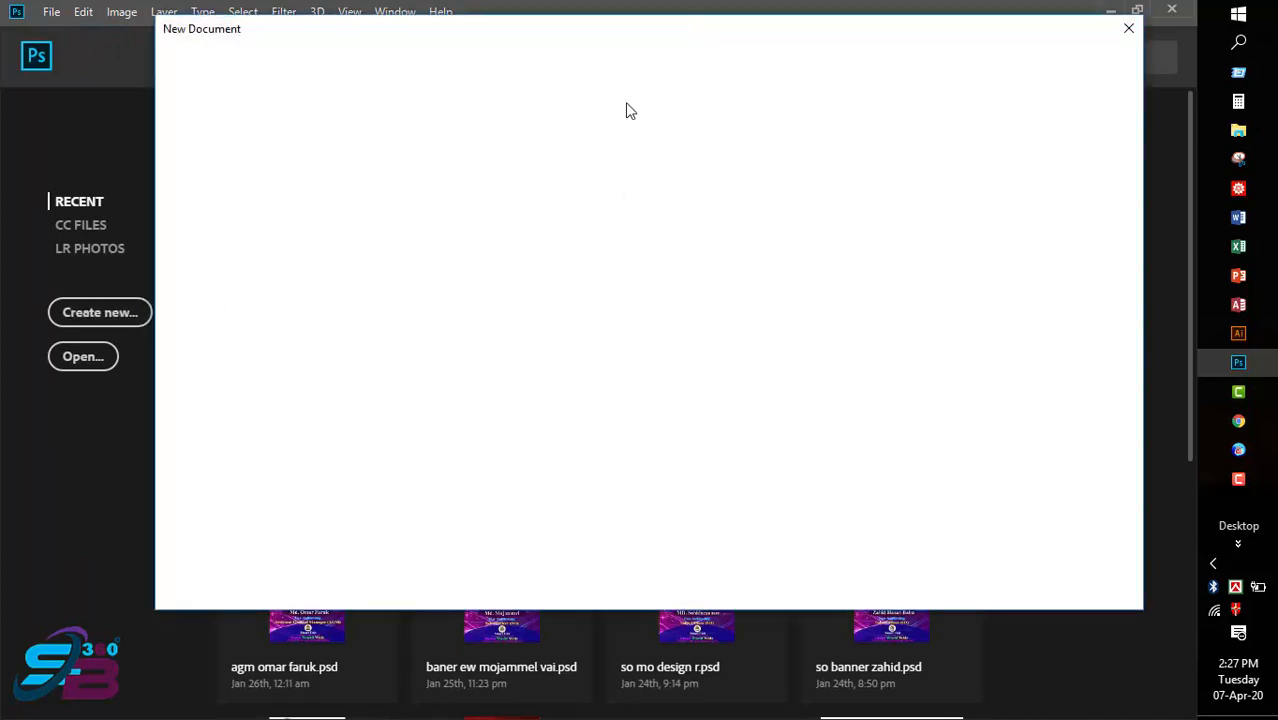
left_click_drag(675, 36, 600, 38)
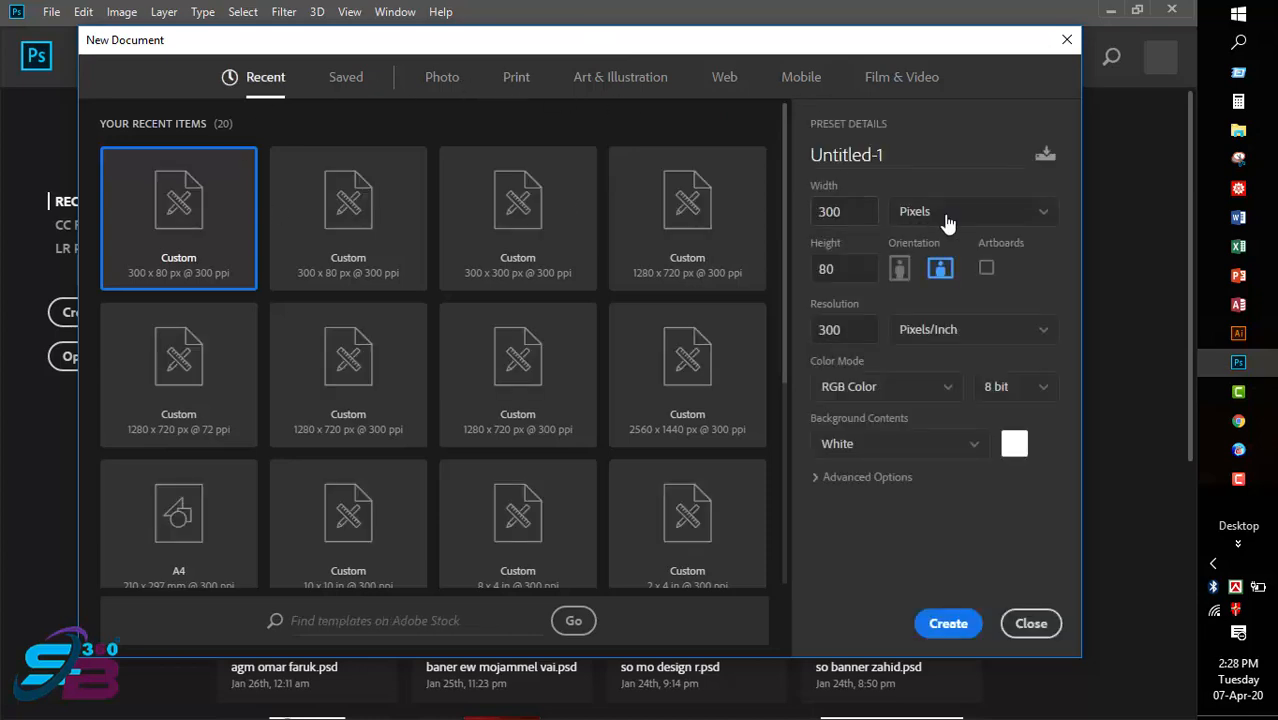
Set the new document's size to 4 inches wide by 5 inches high in portrait orientation.
left_click(955, 211)
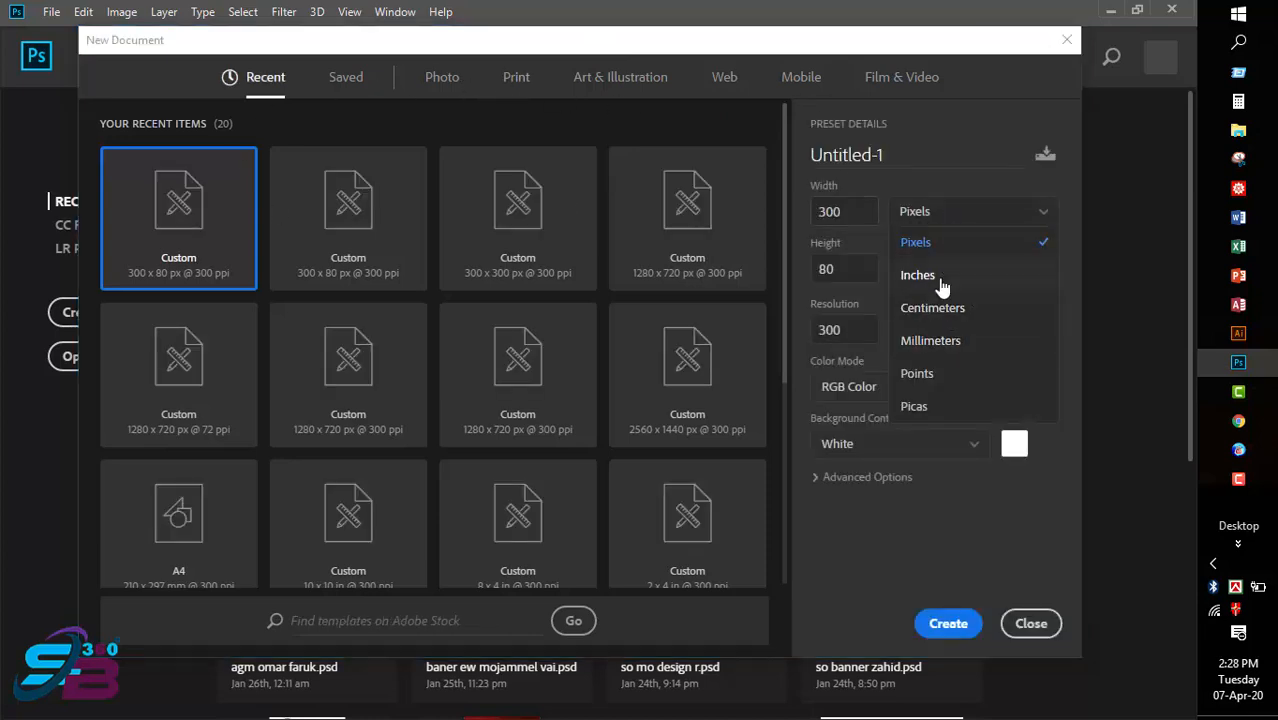
left_click(940, 276)
double_click(839, 212)
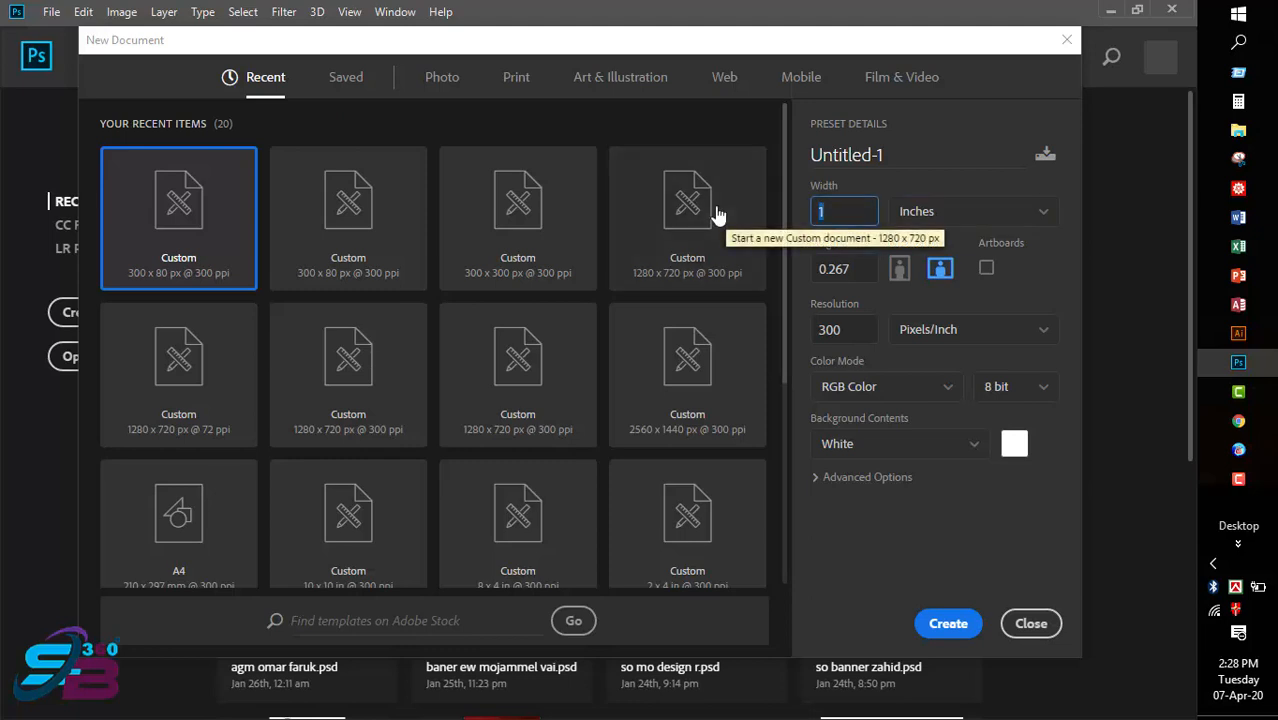
type("5")
key("Tab")
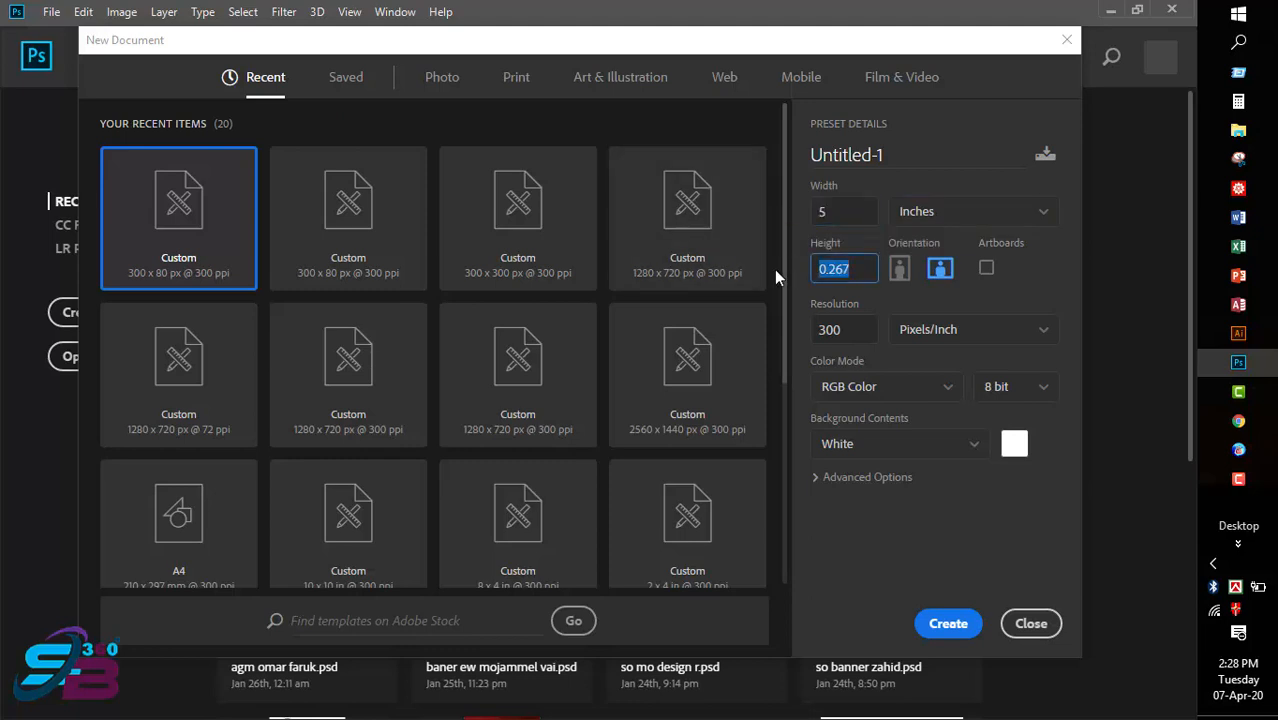
type("4")
left_click(899, 268)
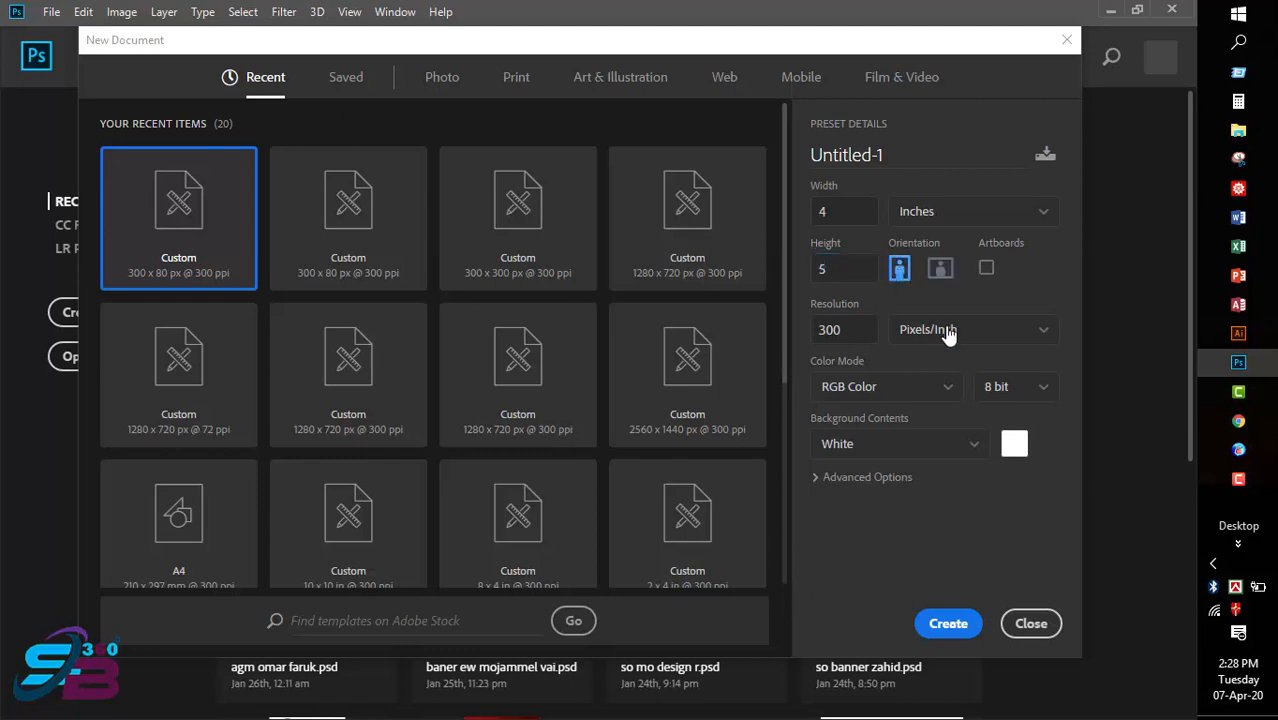
Set the background contents to Transparent and create the document.
double_click(838, 329)
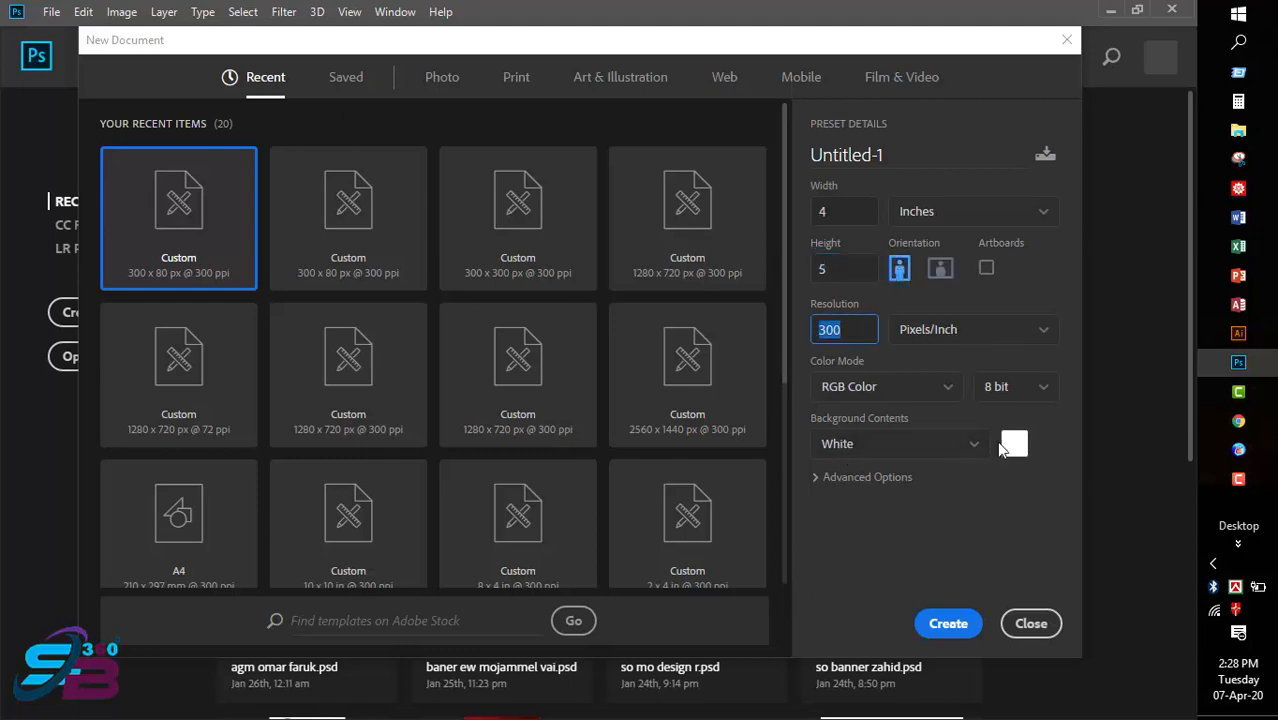
left_click(1012, 445)
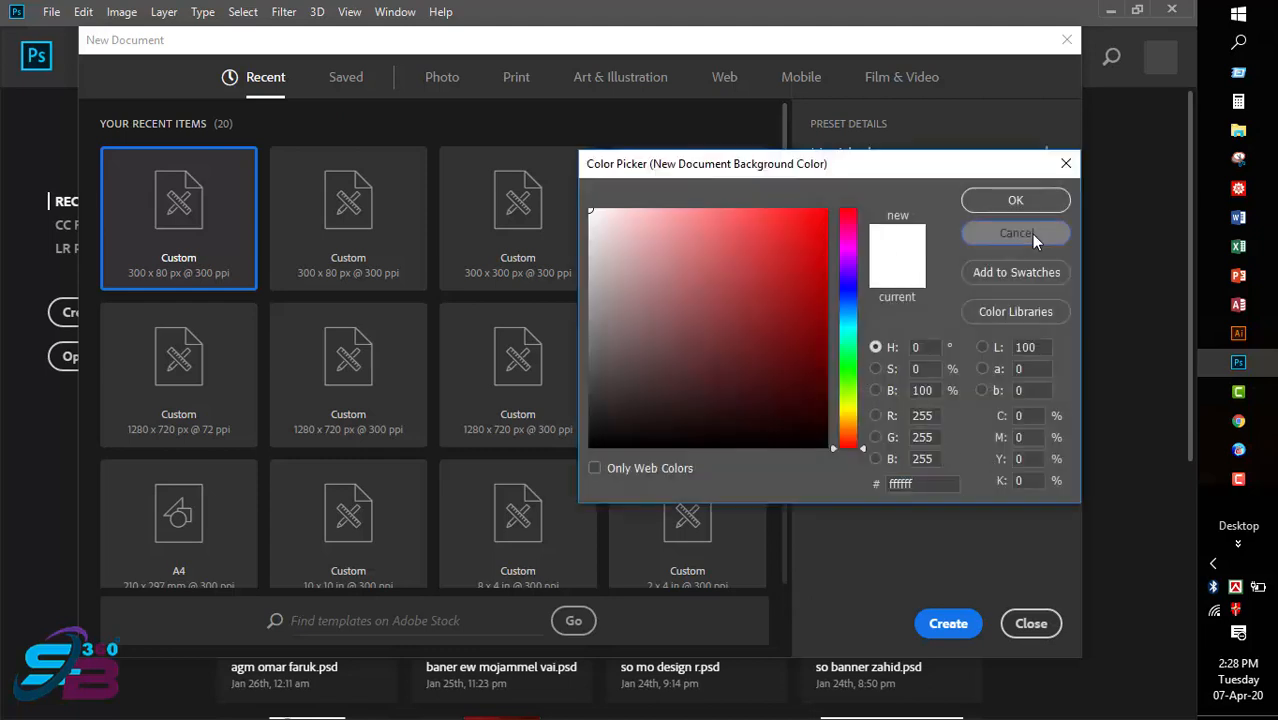
left_click(1030, 236)
left_click(958, 443)
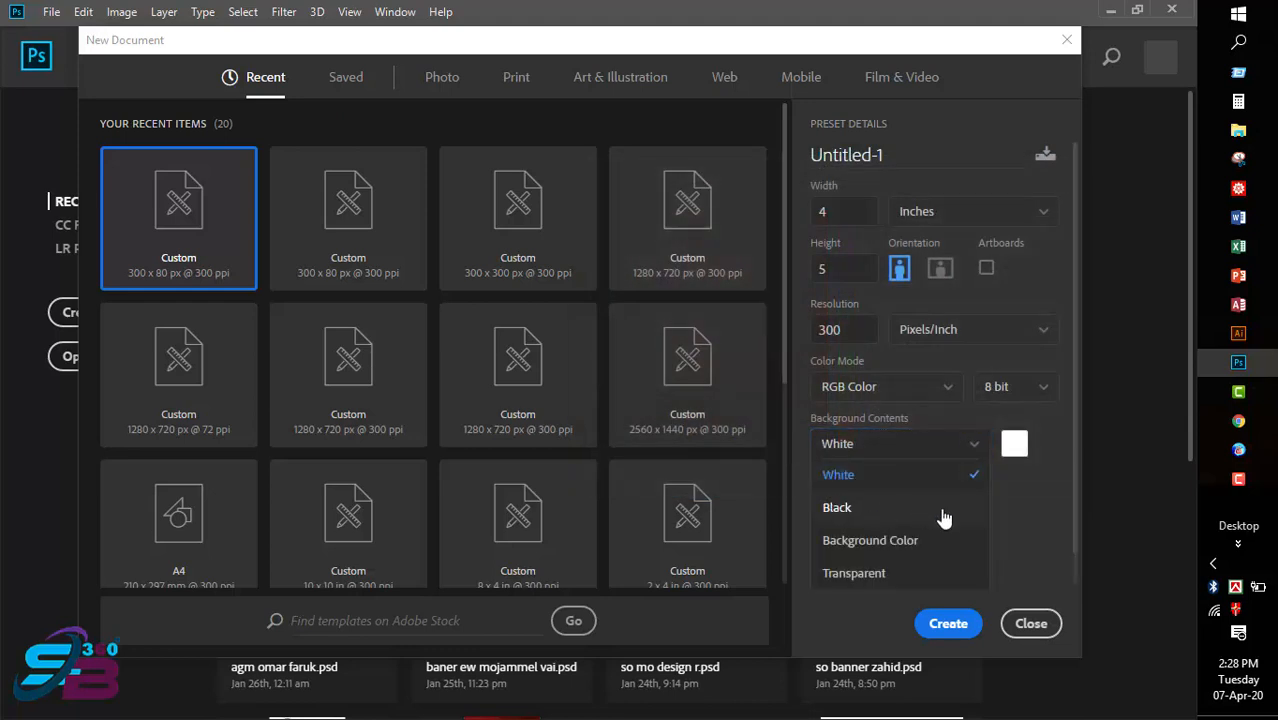
left_click(909, 576)
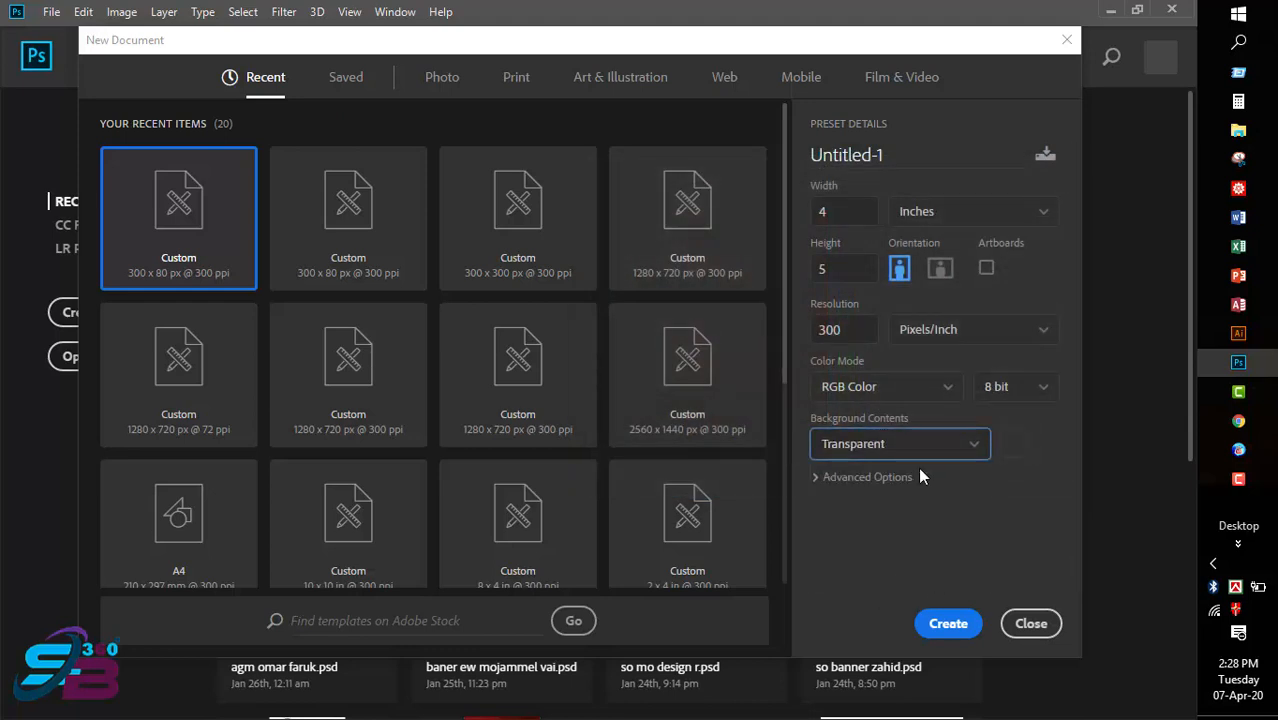
left_click(950, 623)
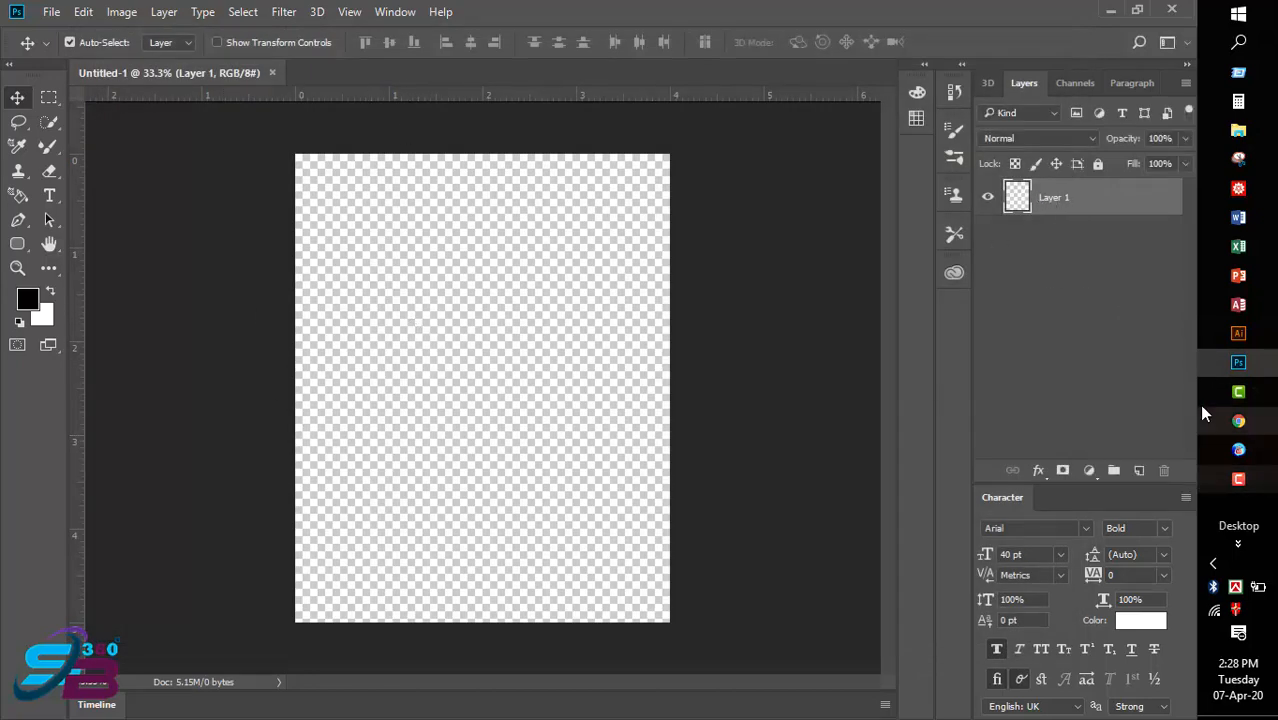
Place the rt photo from the desktop's picture folder on the Photoshop canvas and rasterize its layer.
left_click(1237, 362)
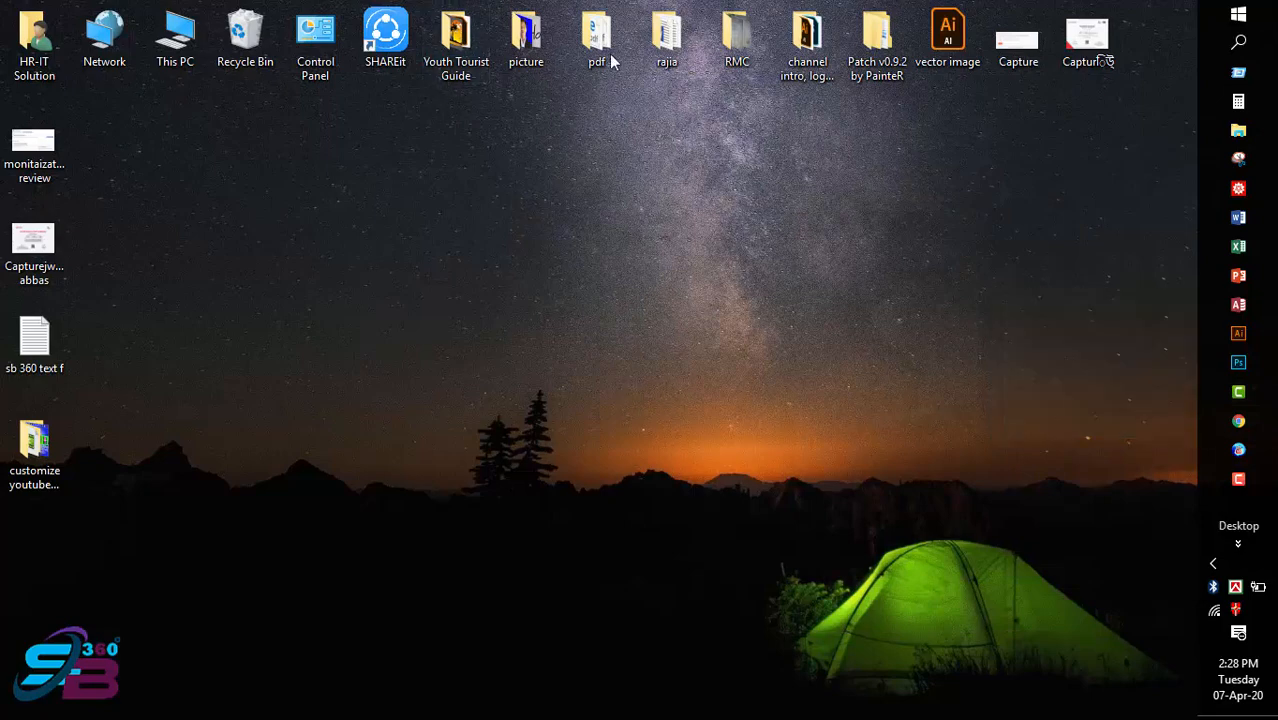
double_click(518, 35)
scroll(757, 297, "down", 5)
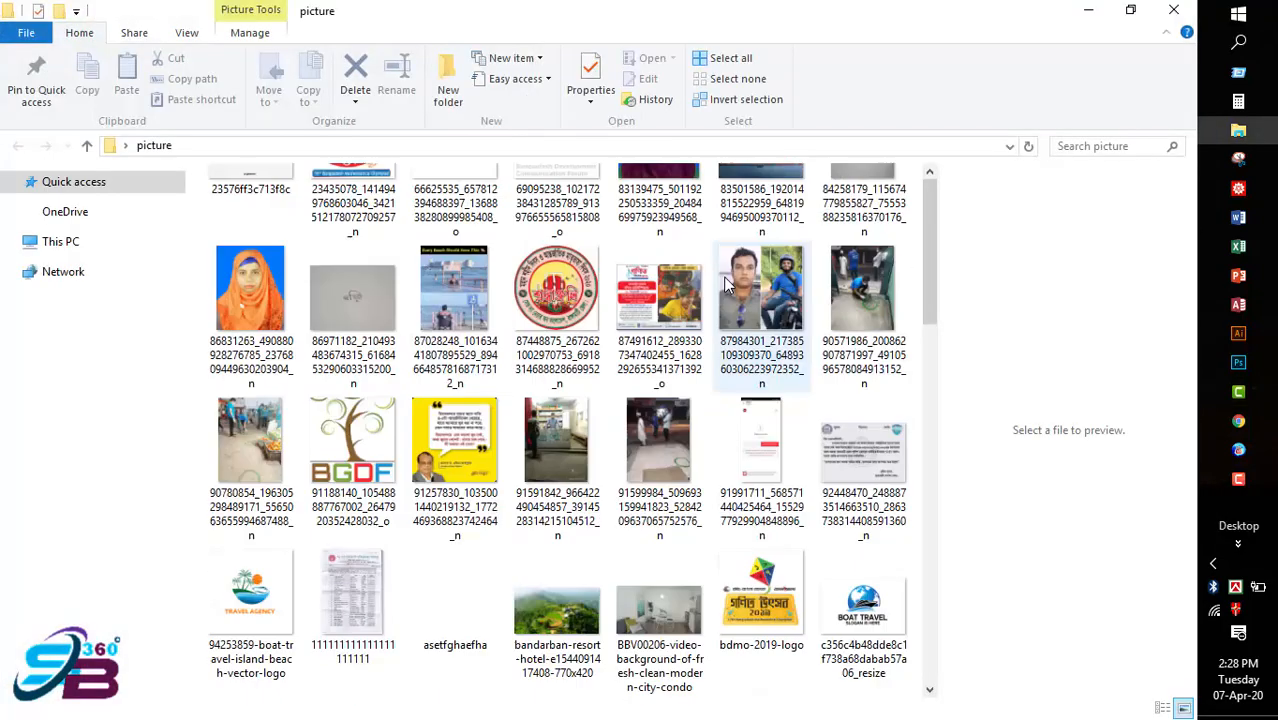
scroll(766, 320, "down", 5)
left_click(676, 400)
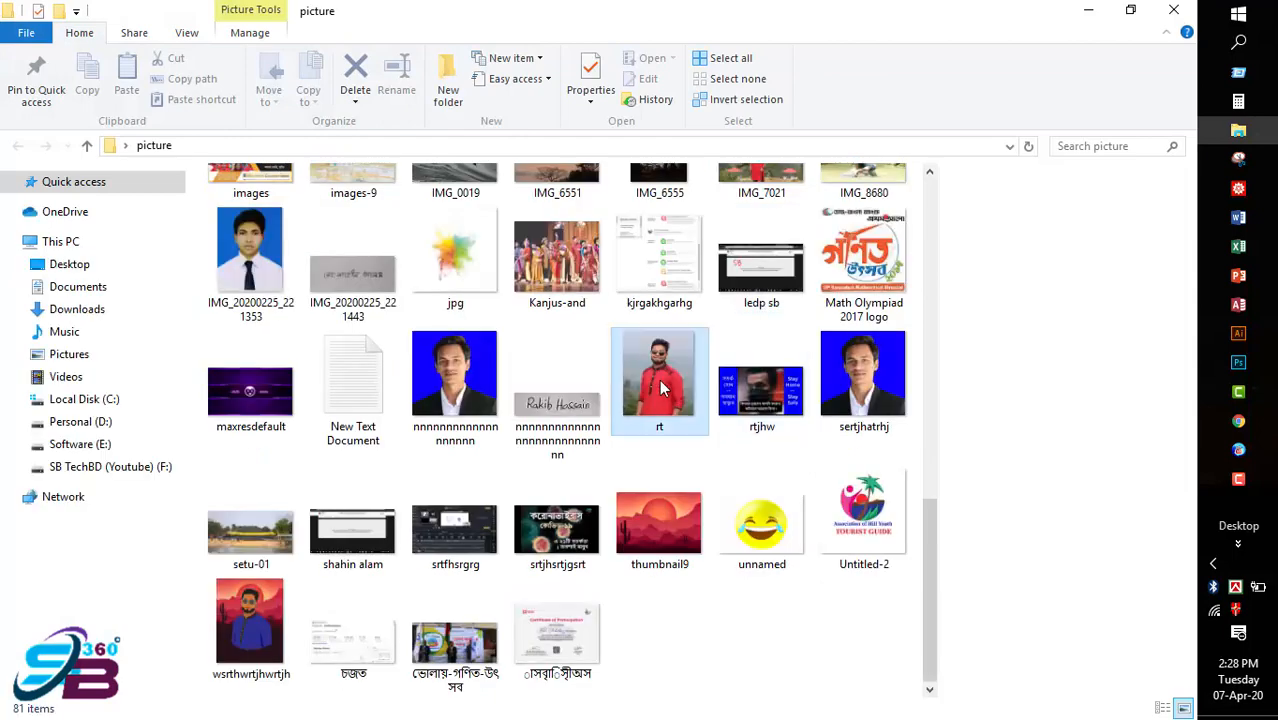
left_click_drag(676, 398, 511, 362)
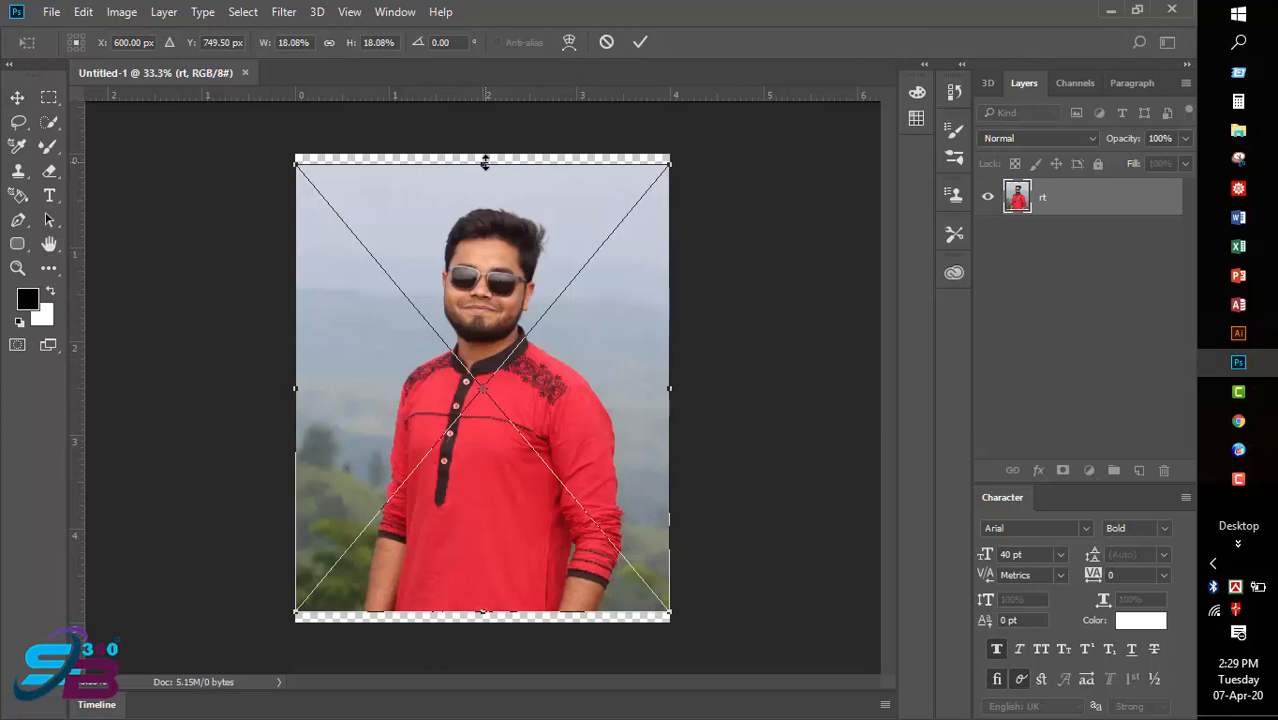
key("Return")
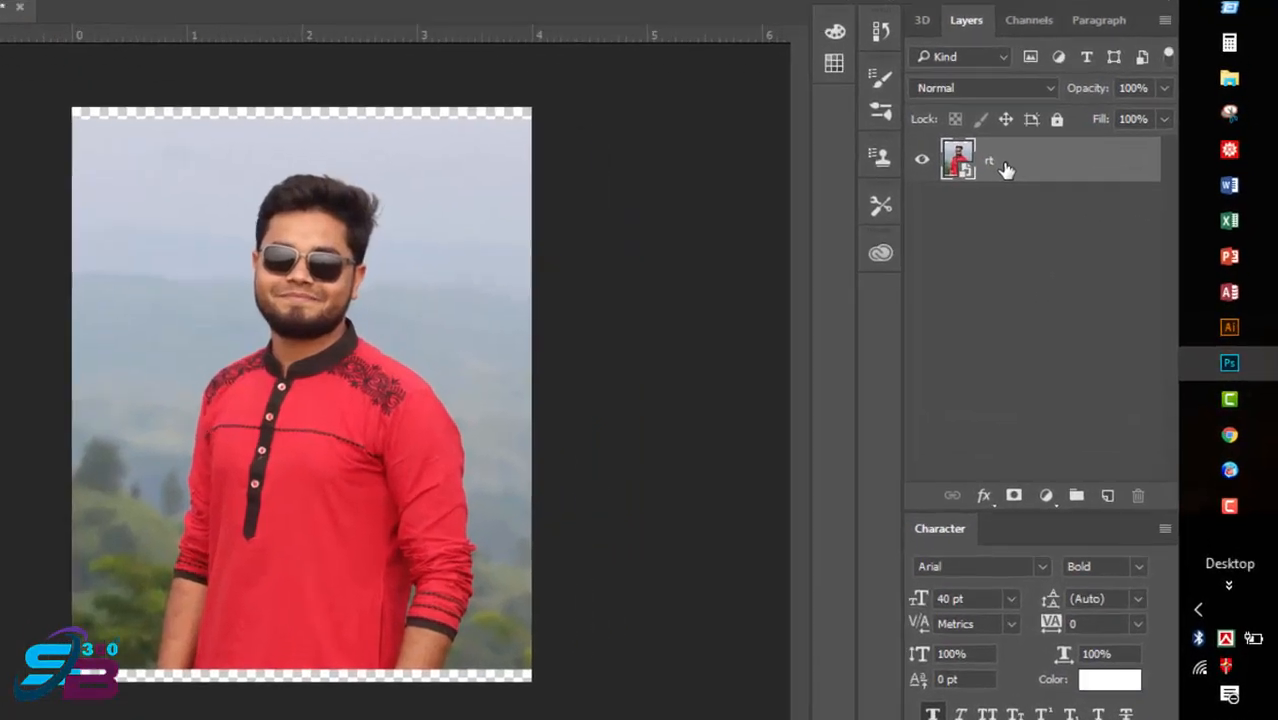
right_click(1058, 198)
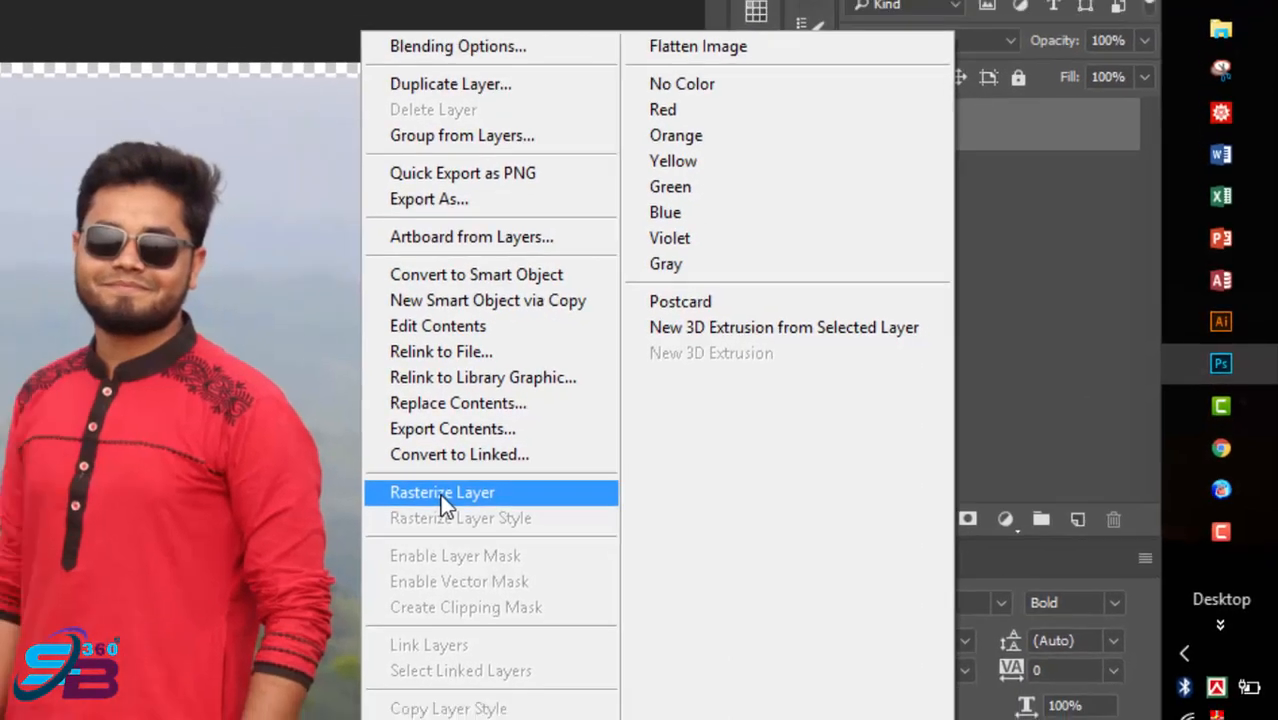
left_click(430, 510)
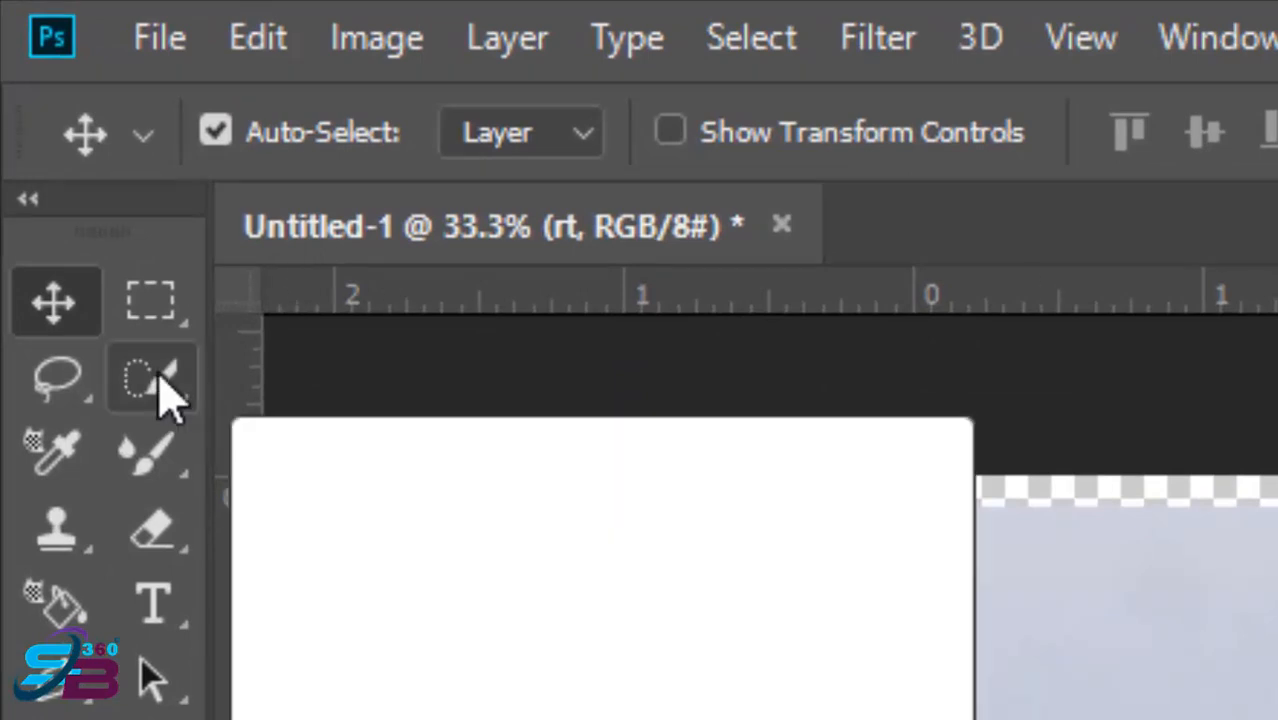
Select the whole background around the man with the Quick Selection tool.
left_click(160, 388)
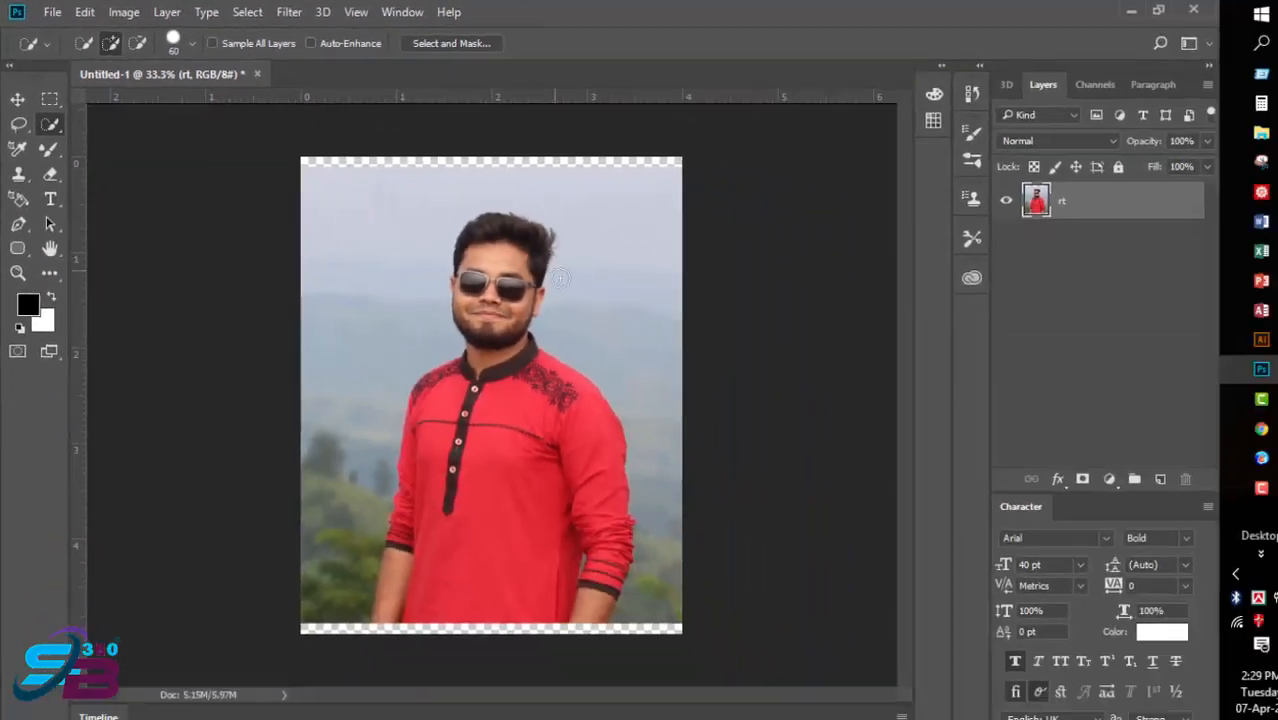
mouse_move(356, 529)
left_mouse_down()
mouse_move(359, 368)
mouse_move(350, 283)
left_mouse_up()
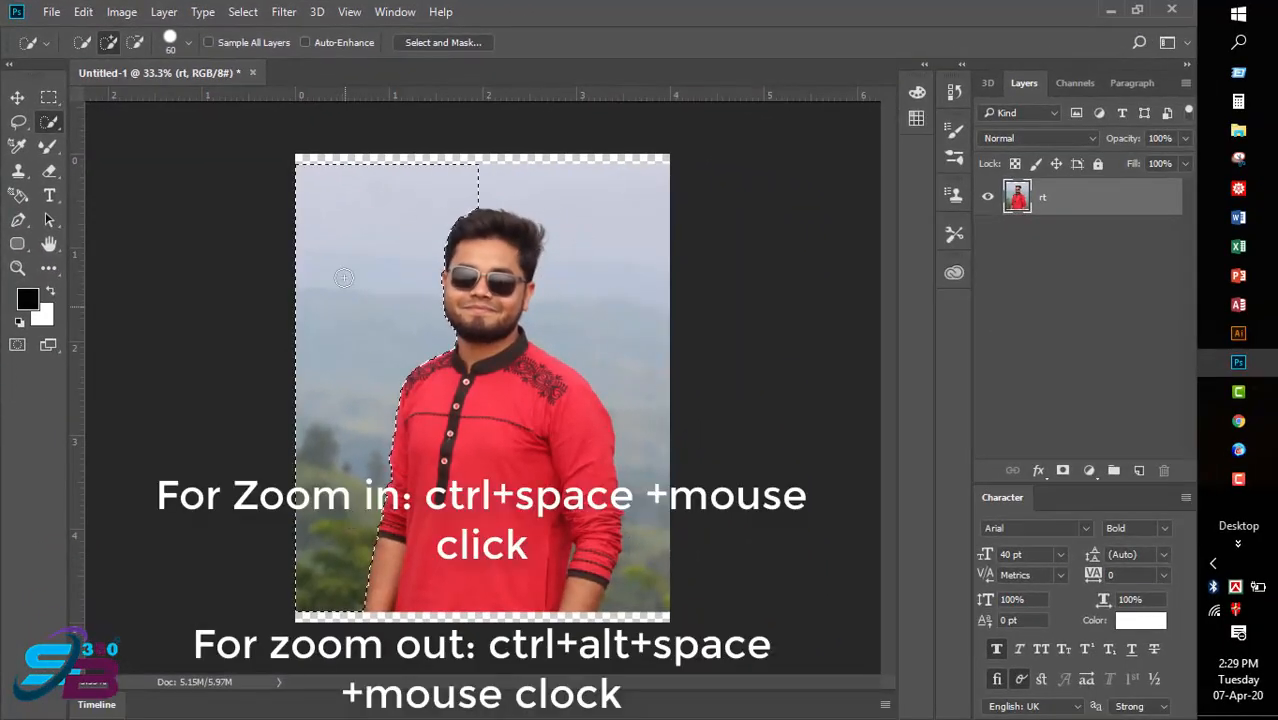
mouse_move(362, 226)
left_mouse_down()
mouse_move(437, 186)
mouse_move(612, 174)
left_mouse_up()
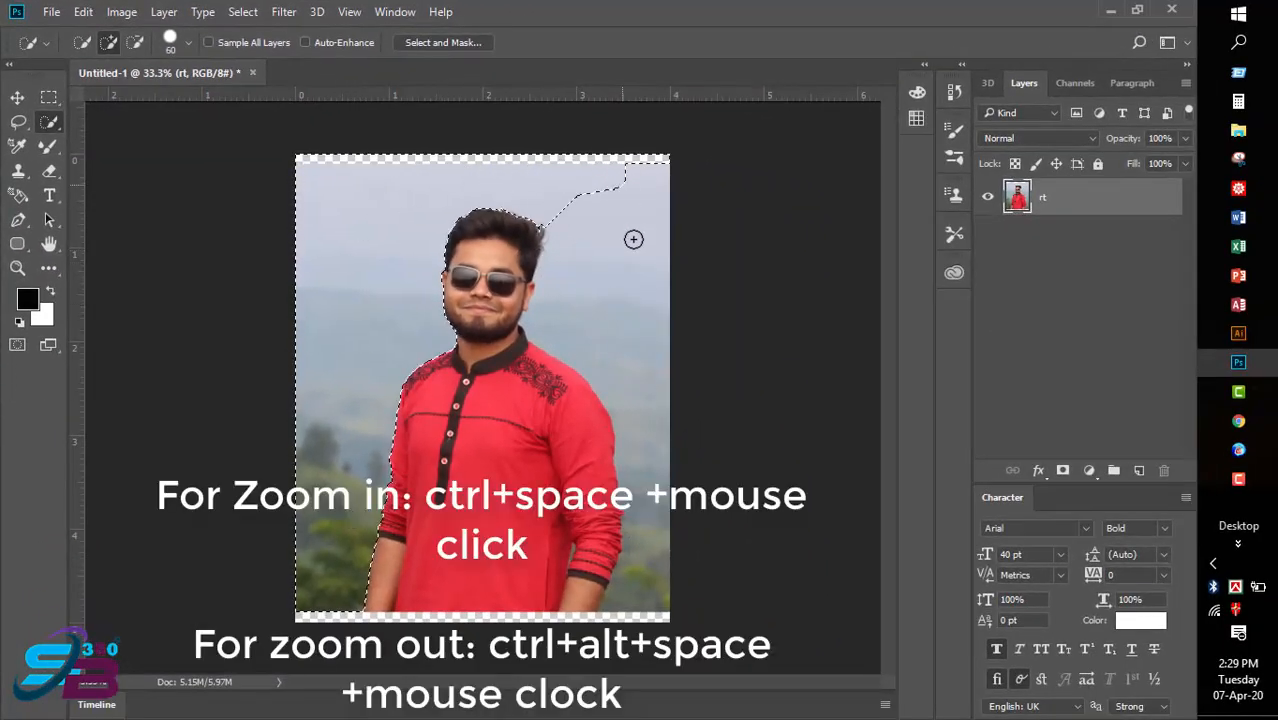
left_click_drag(634, 239, 630, 594)
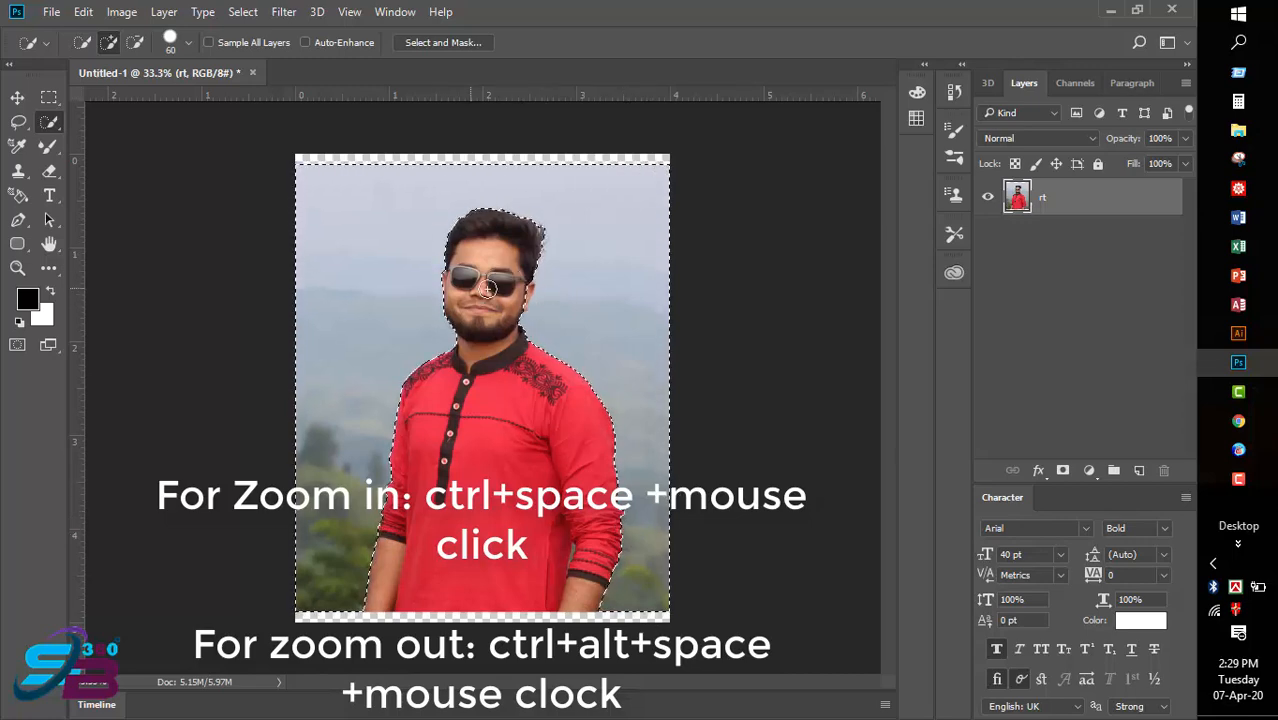
Subtract the ear beside the sunglasses' temple from the background selection.
left_click(488, 289, "ctrl")
left_click(503, 292, "ctrl")
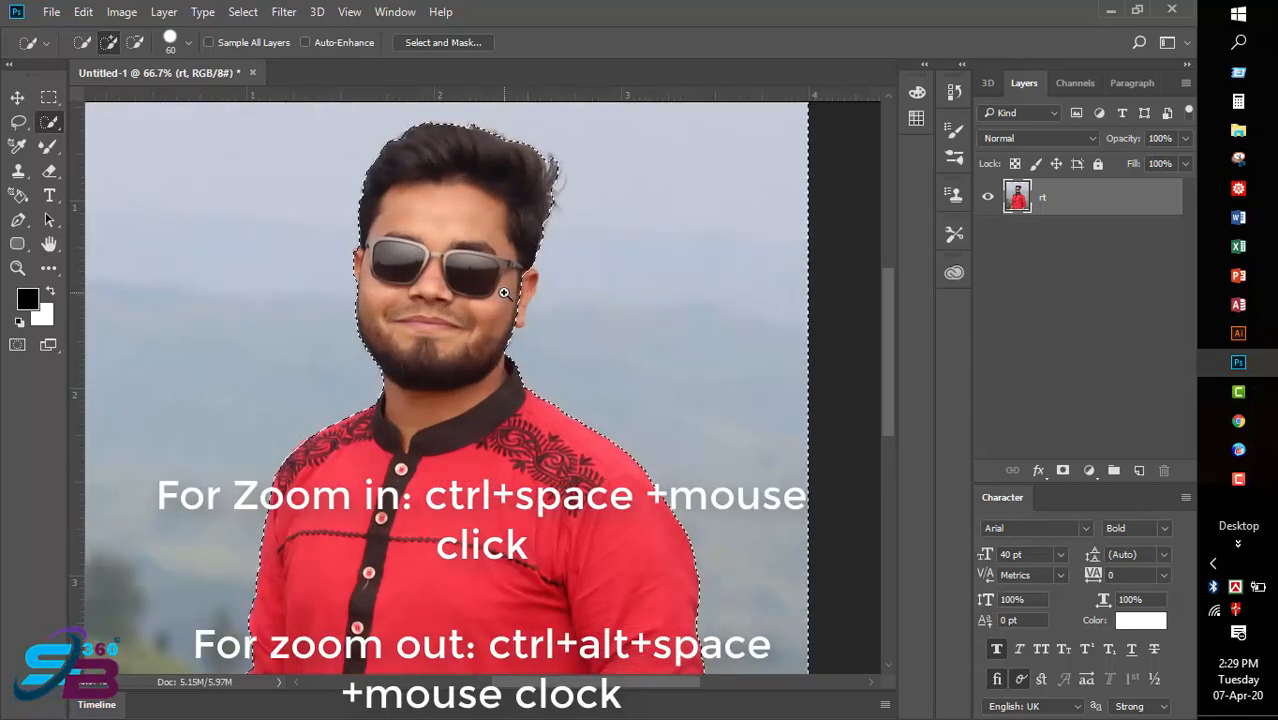
left_click(503, 292, "ctrl")
left_click(520, 296, "ctrl")
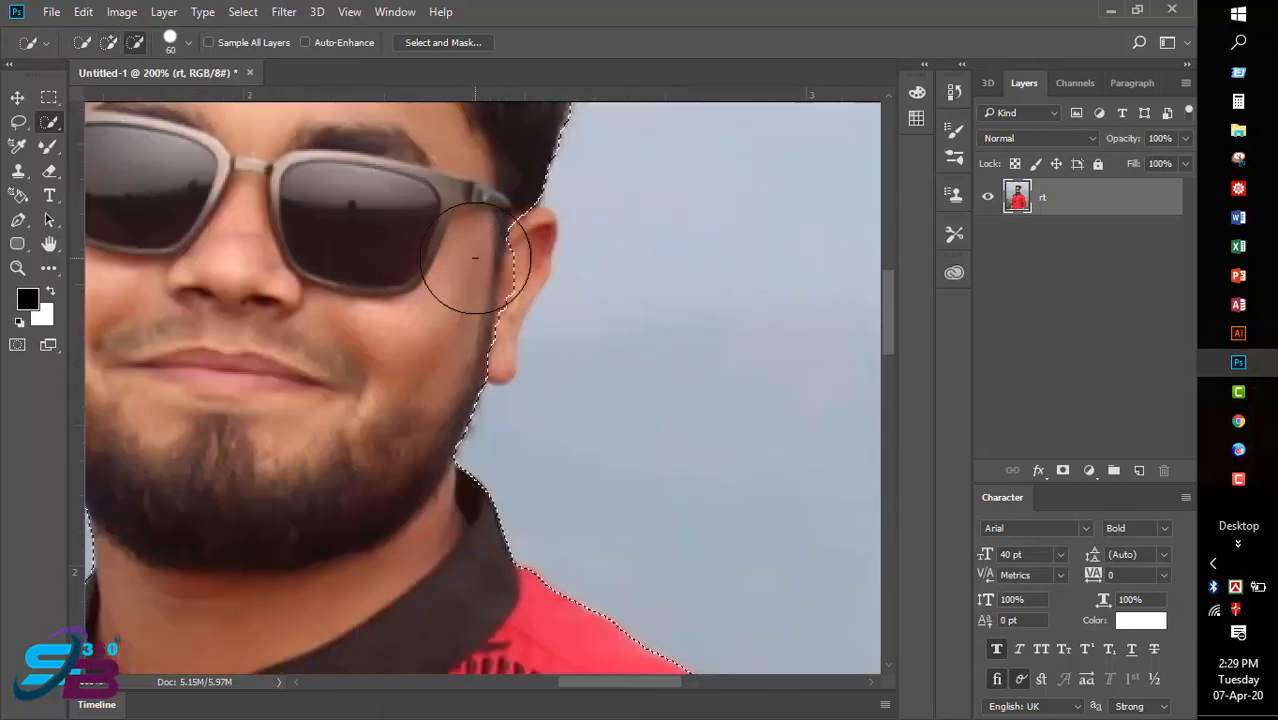
left_click_drag(475, 258, 491, 257)
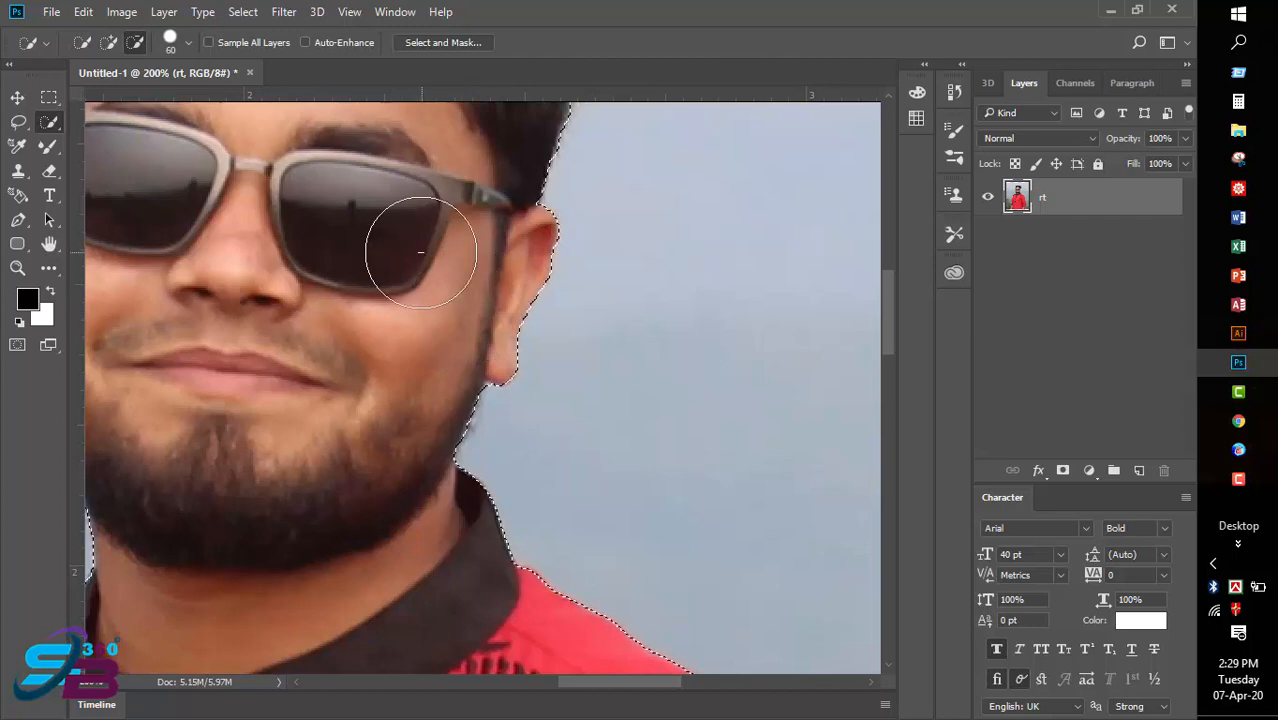
Delete the selected background from the rt layer and clear the selection.
left_click(288, 373, "alt")
left_click_drag(305, 371, 484, 407)
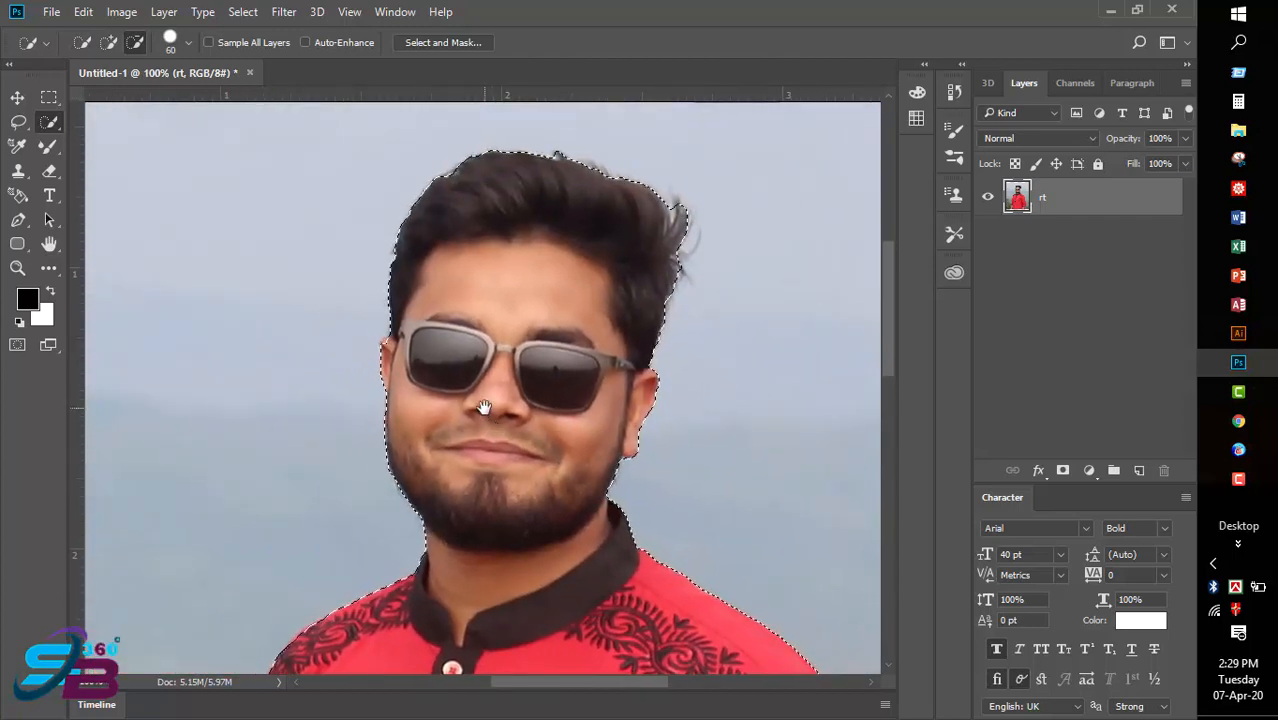
left_click(484, 407, "ctrl")
left_click(484, 407, "alt")
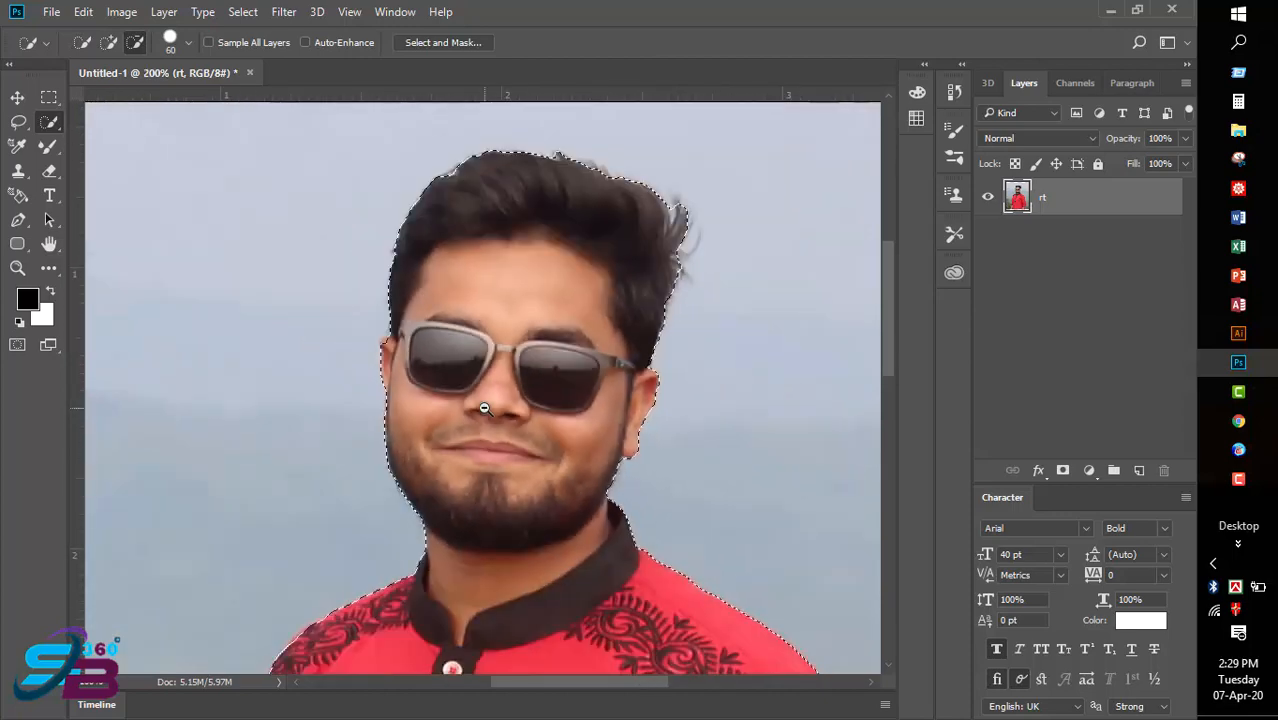
left_click(484, 407, "alt")
left_click(484, 407, "alt")
left_click(484, 407, "alt")
left_click(484, 407, "alt")
left_click(484, 407, "alt")
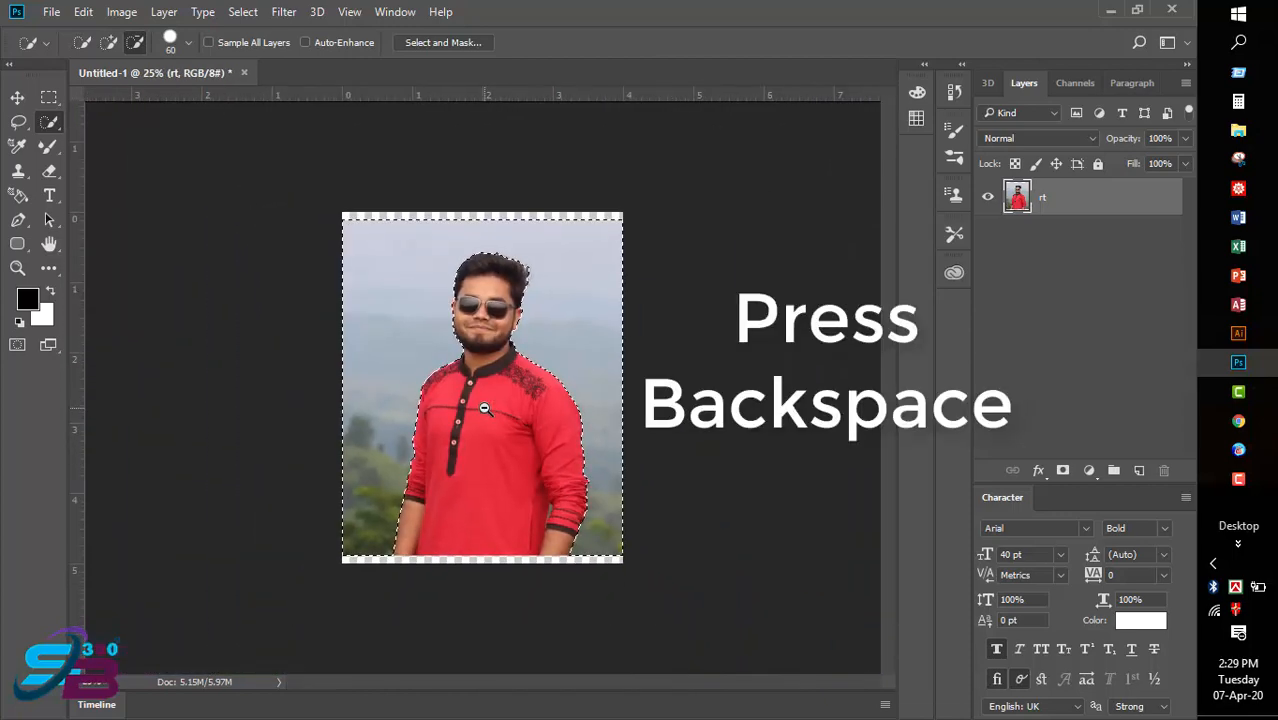
key("BackSpace")
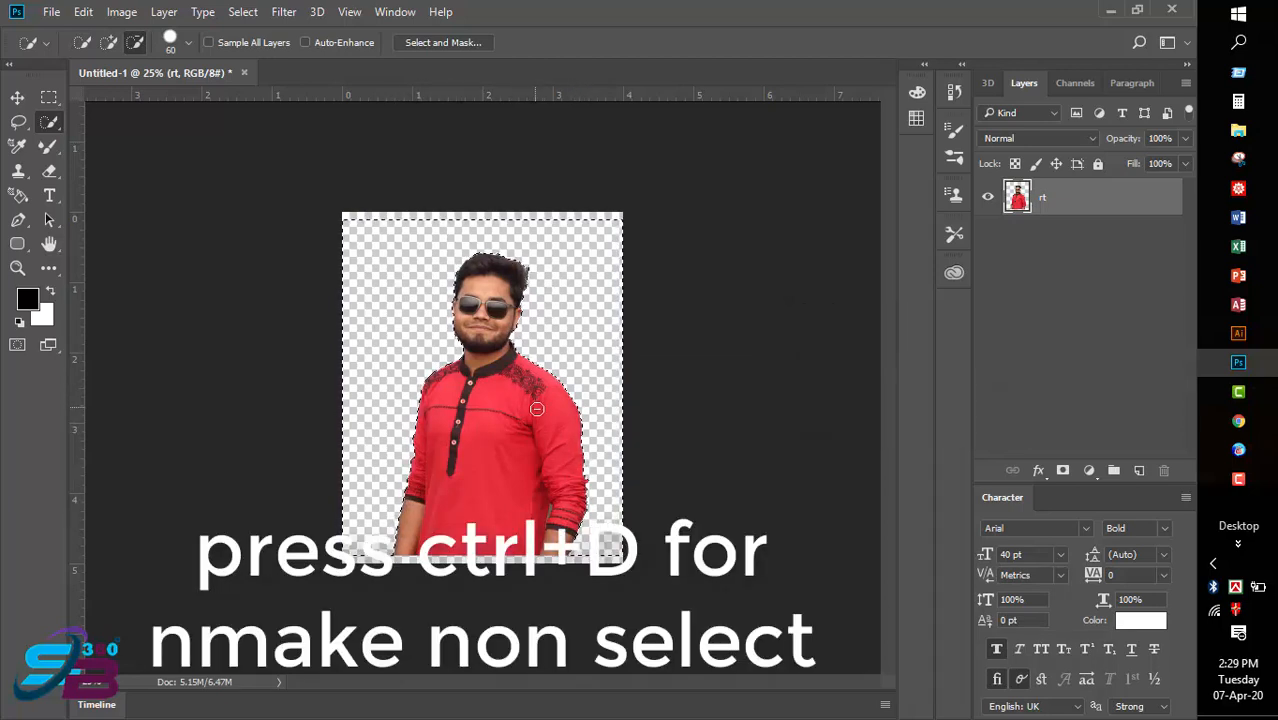
key("ctrl+d")
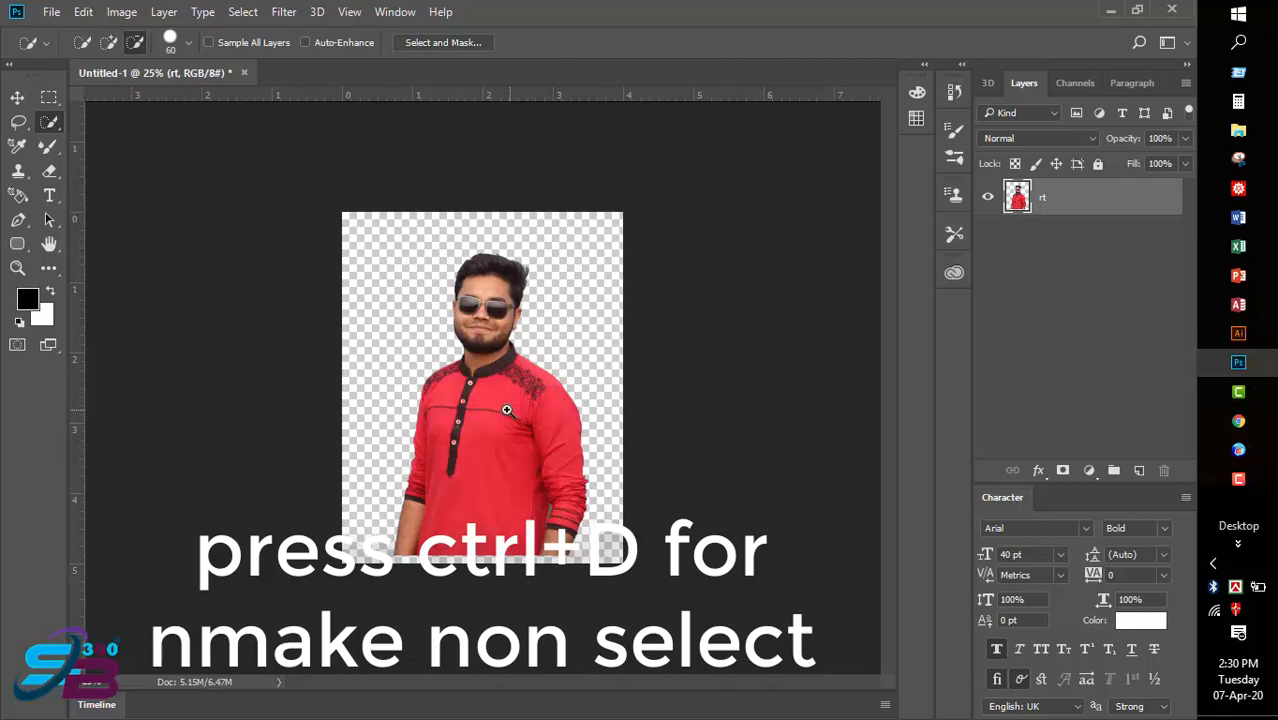
Examine the cutout's edges up close from the shirt and collar up to the hair.
left_click(507, 410, "ctrl")
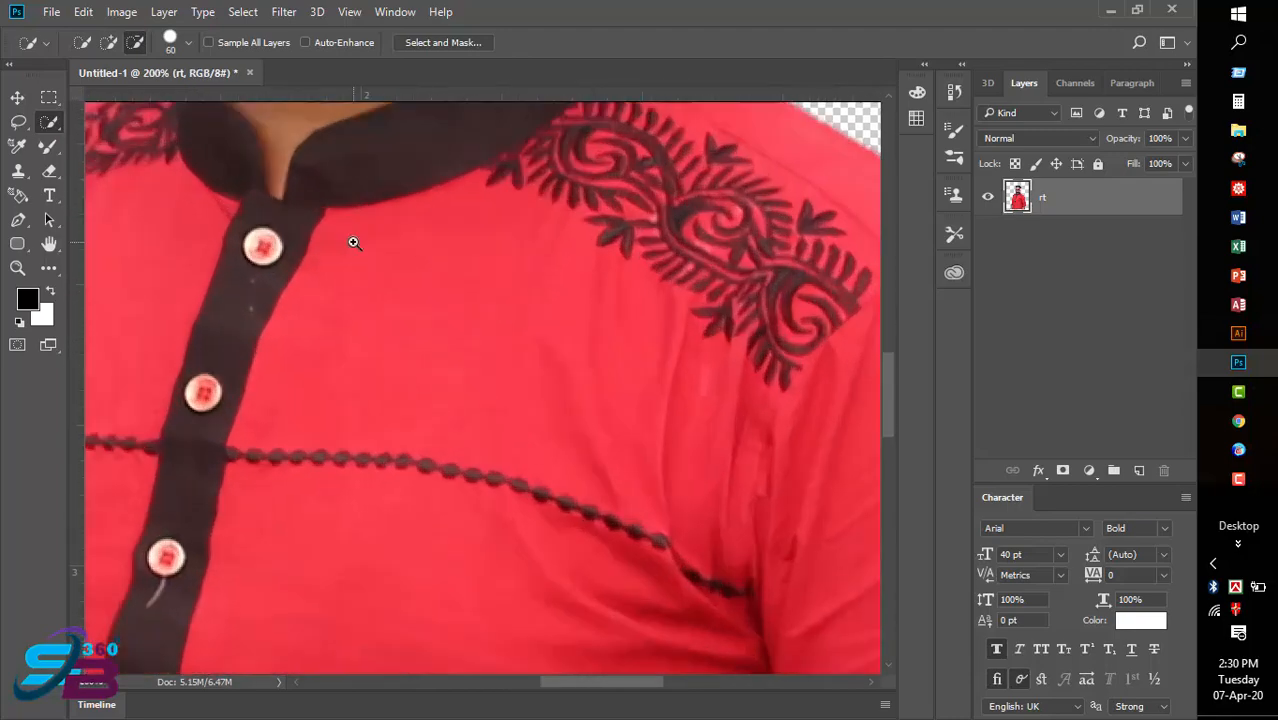
left_click_drag(354, 242, 677, 571)
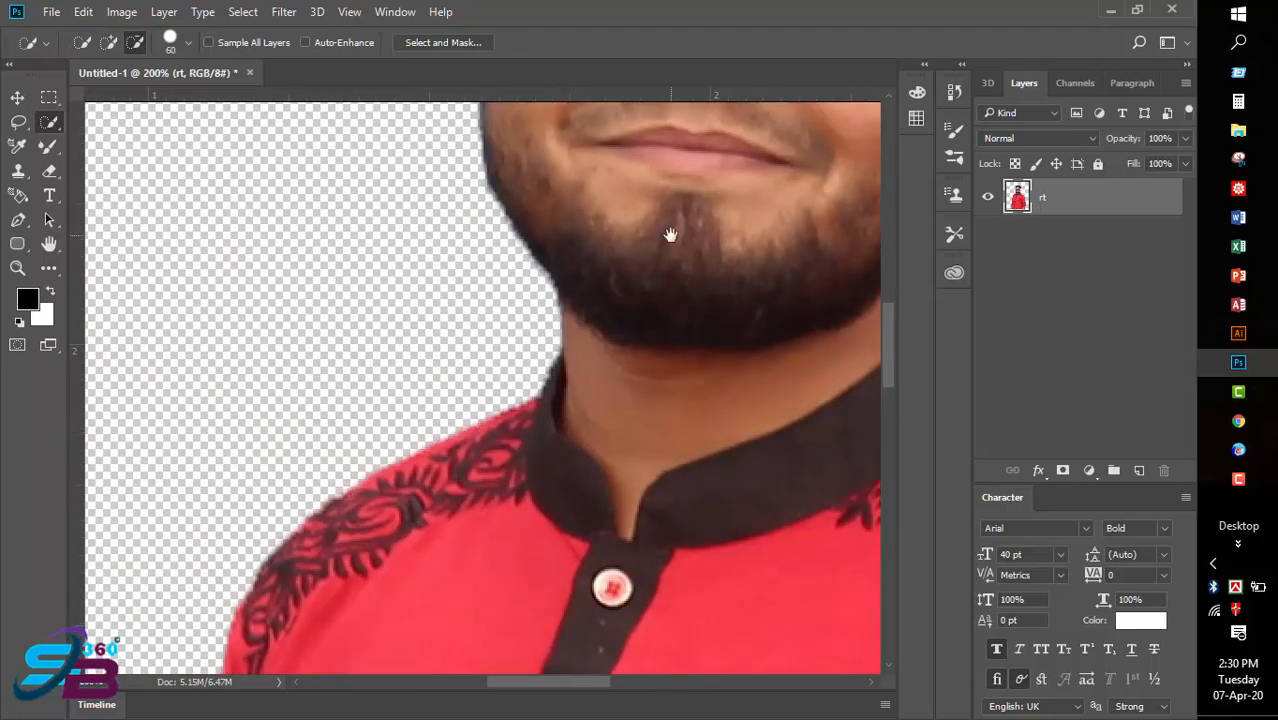
left_click_drag(671, 235, 663, 600)
left_click_drag(625, 236, 642, 560)
left_click_drag(665, 289, 716, 513)
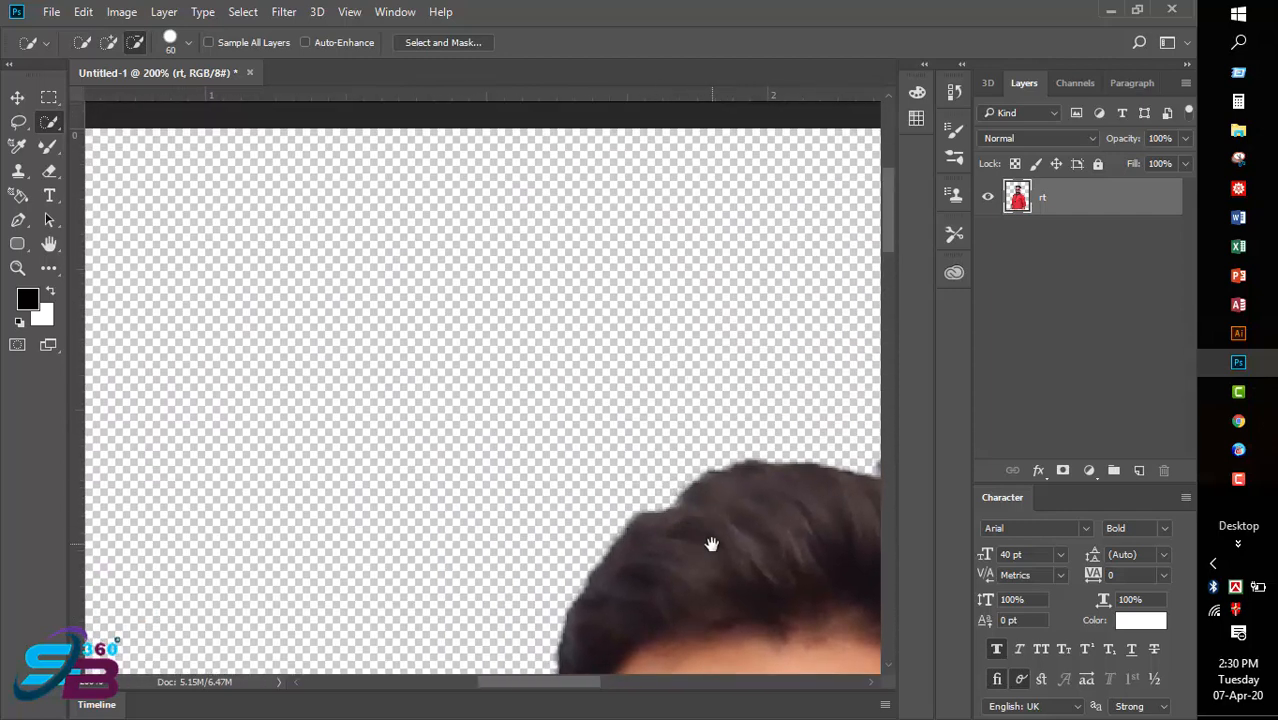
scroll(716, 548, "down", 2)
left_click_drag(736, 560, 603, 291)
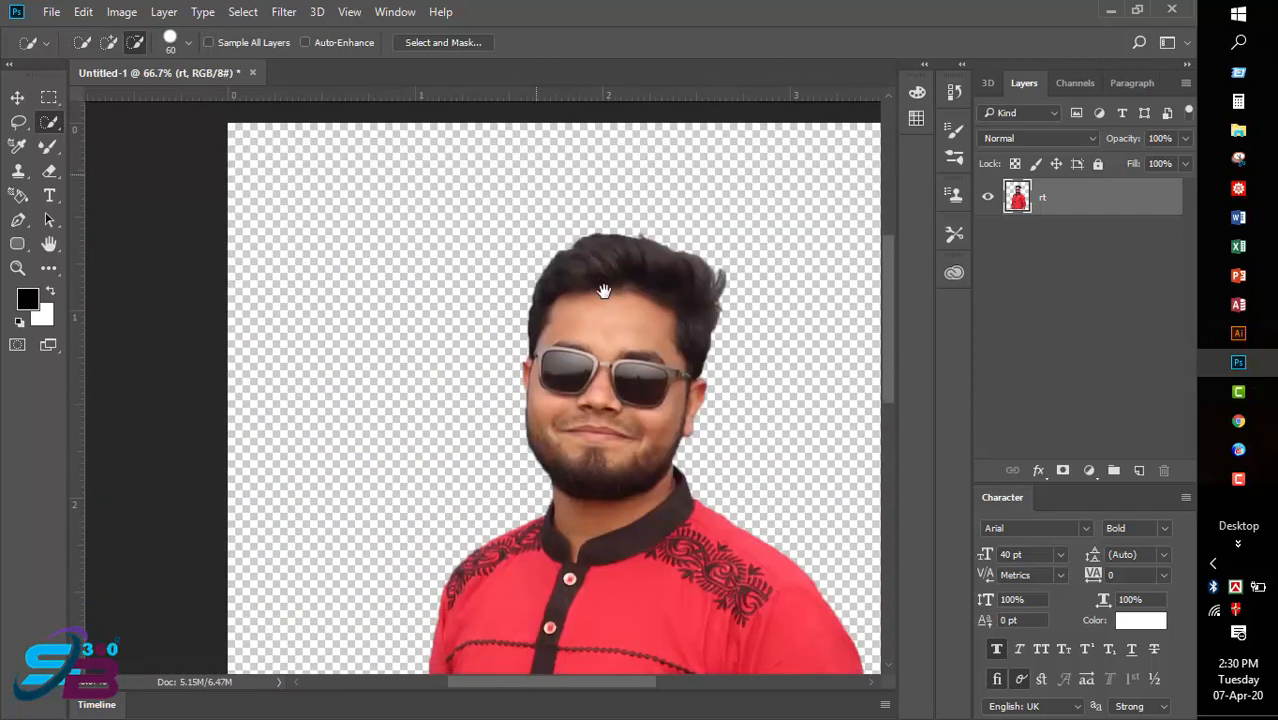
Move the rt layer down so the man's cut-off arms and shirt meet the lower edge of the canvas.
scroll(610, 292, "down", 5)
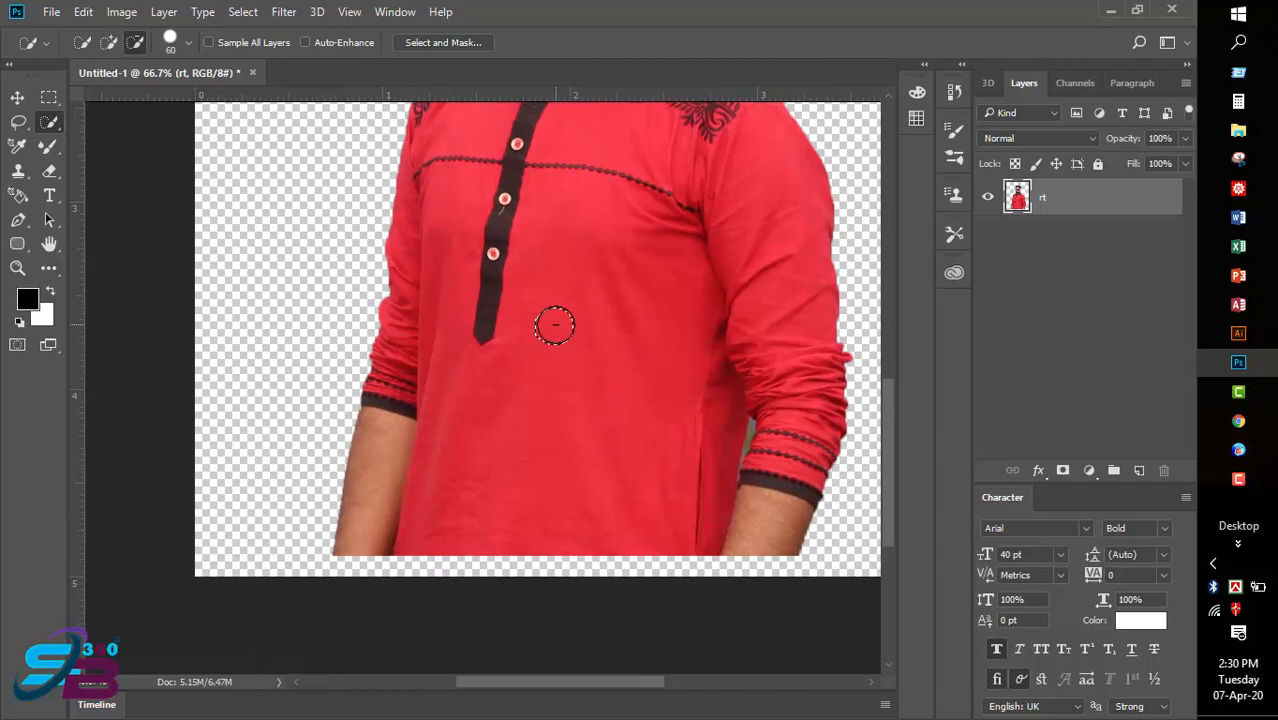
left_click(17, 97)
mouse_move(583, 320)
left_mouse_down()
mouse_move(585, 371)
mouse_move(585, 337)
left_mouse_up()
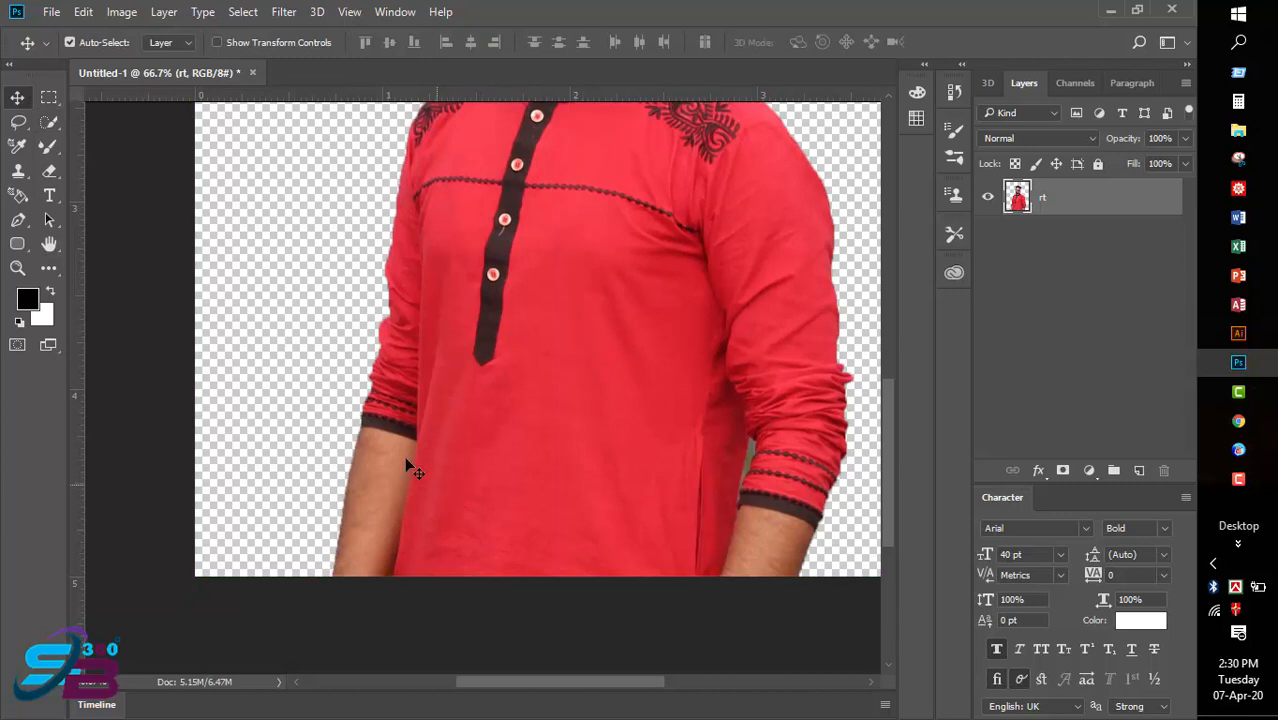
Start a Pen tool path just below the canvas at the man's right forearm and trace the forearm's outer edge upward.
left_click(388, 591, "ctrl")
left_click(385, 586, "ctrl")
left_click_drag(336, 481, 405, 462)
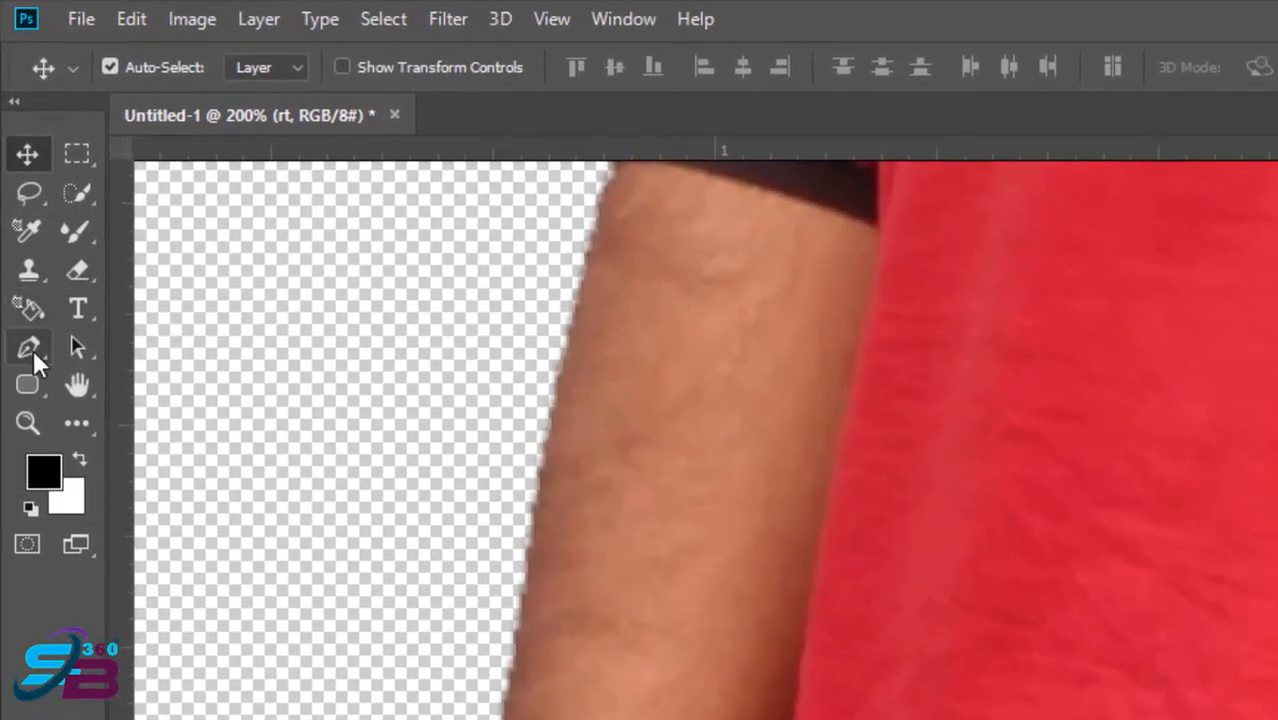
left_click(18, 222)
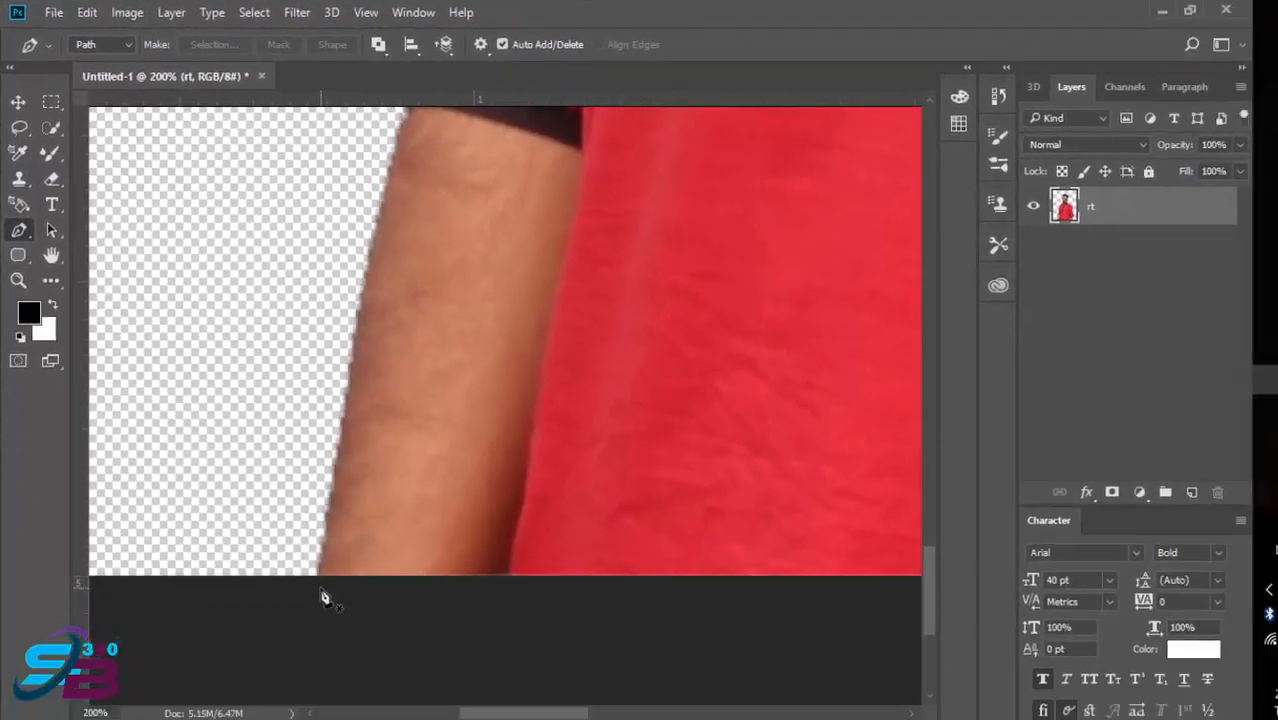
left_click(306, 561)
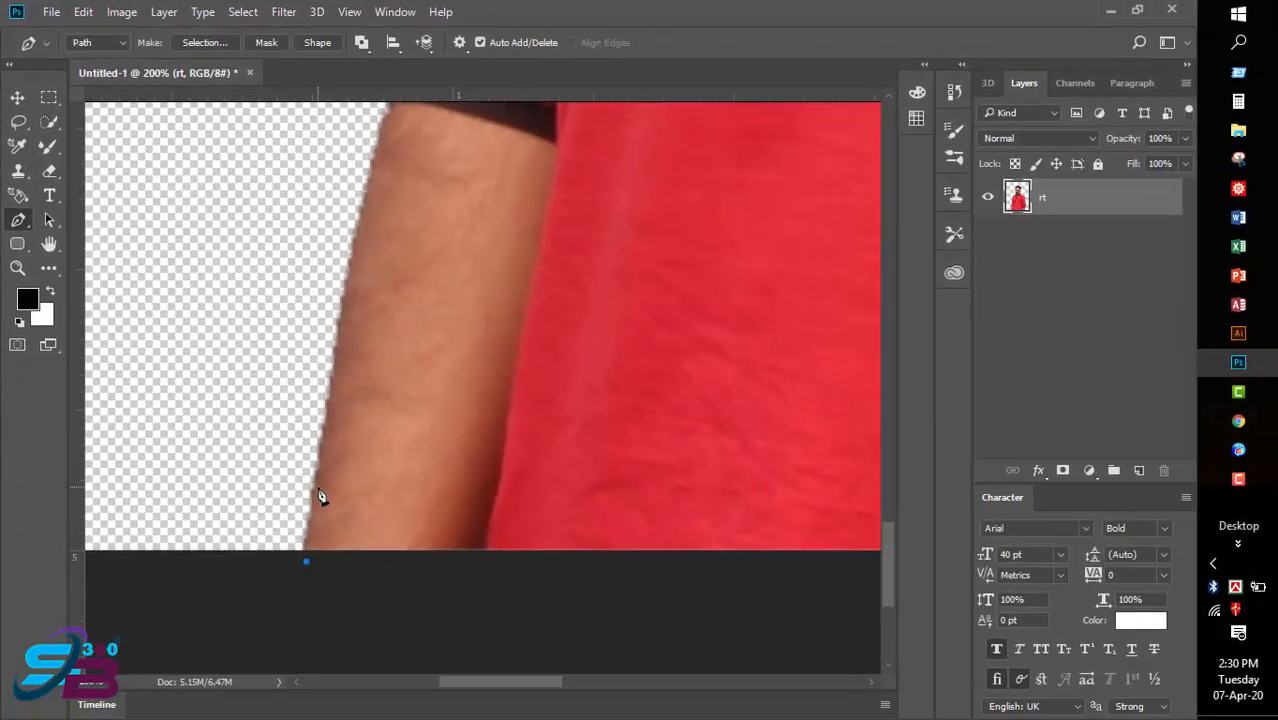
left_click(330, 410)
left_click_drag(401, 140, 339, 391)
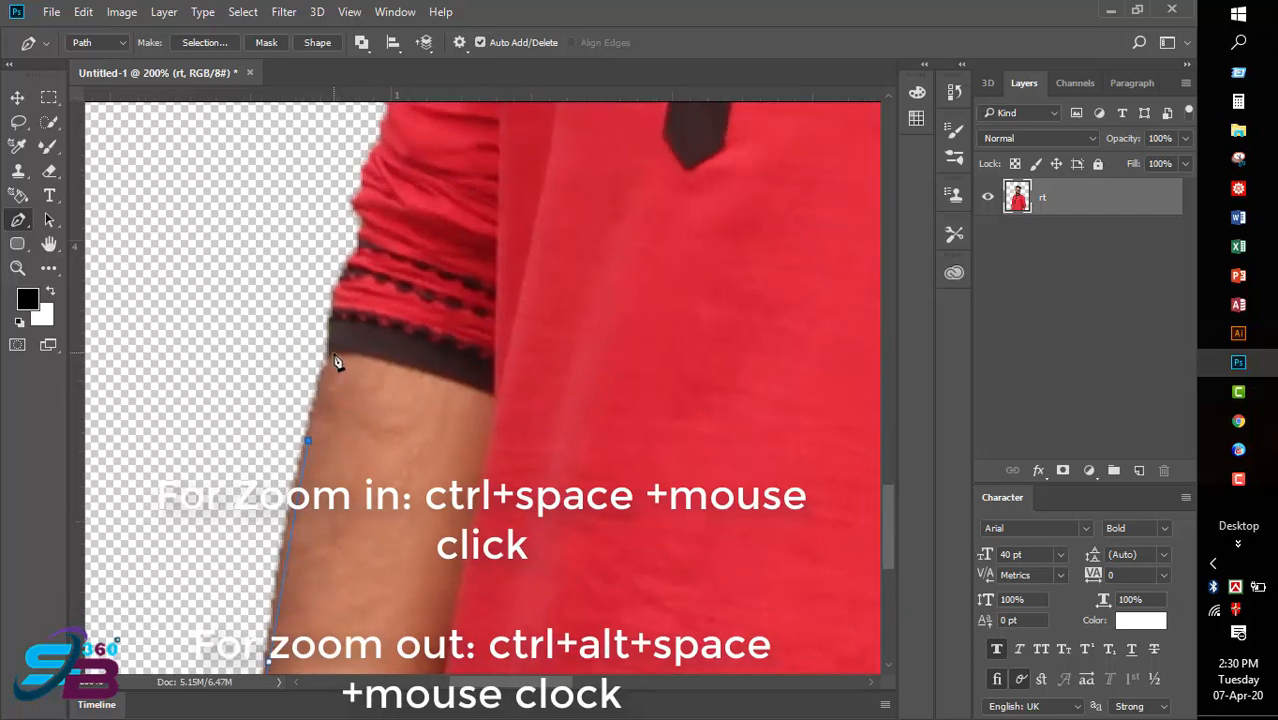
Continue the path around the dark cuff and the lower folds of the man's right sleeve.
left_click(333, 340)
left_click(335, 321)
left_click(337, 291)
left_click(346, 275)
left_click(362, 247)
left_click(362, 227)
left_click(356, 204)
Trace the path up the bunched folds of the man's right sleeve to above the elbow.
left_click_drag(416, 157, 280, 451)
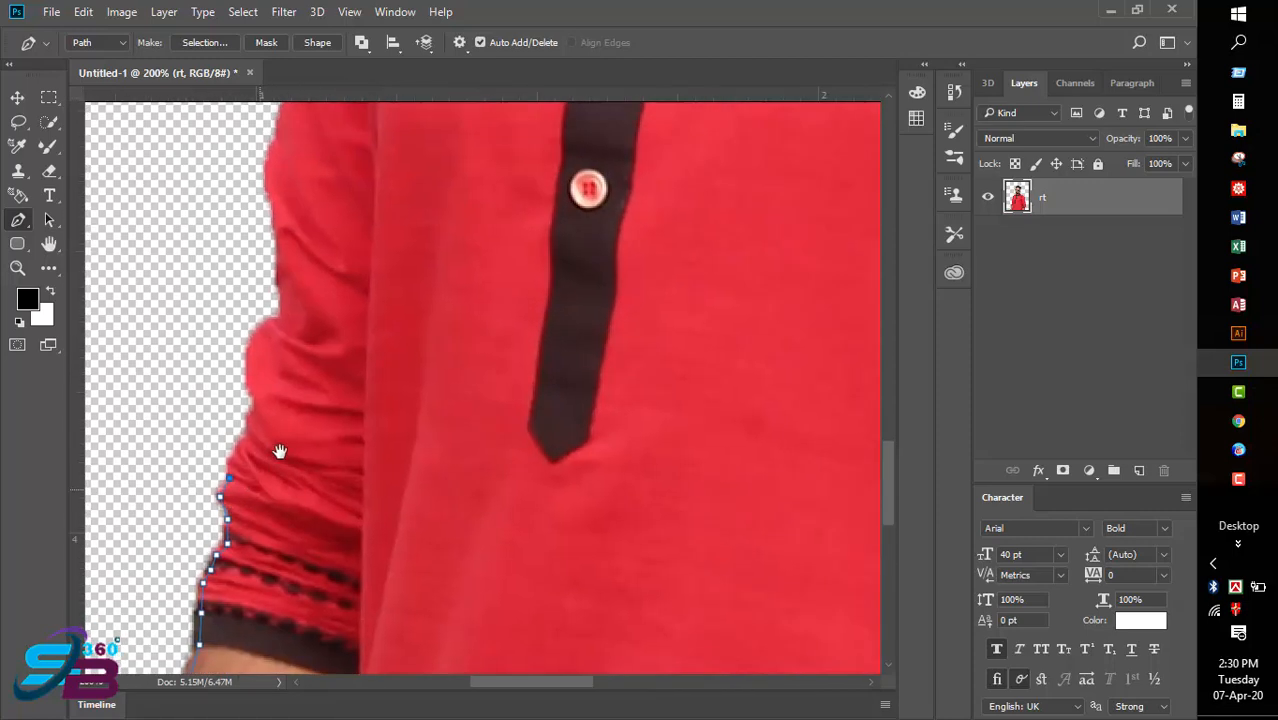
left_click(229, 479)
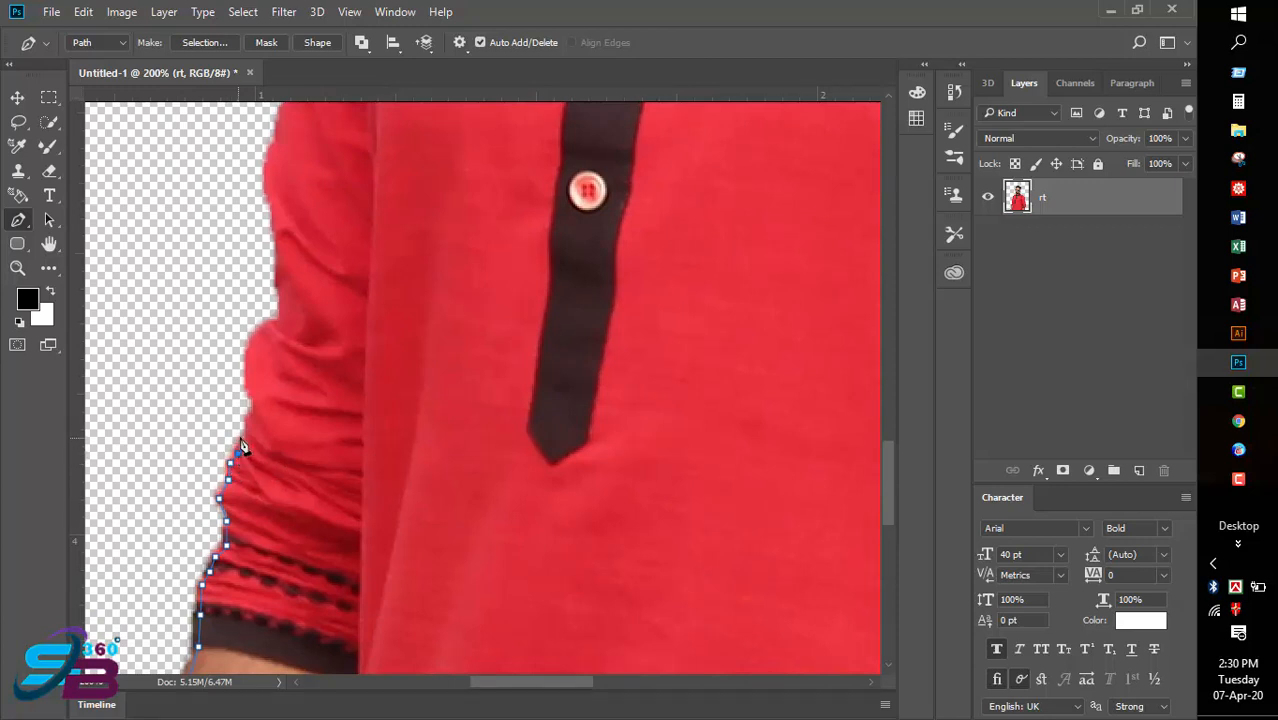
left_click(244, 383)
left_click(250, 345)
left_click(273, 318)
left_click(277, 287)
left_click(271, 197)
Extend the path along the man's upper right sleeve to the start of the shoulder embroidery.
left_click_drag(330, 192, 278, 490)
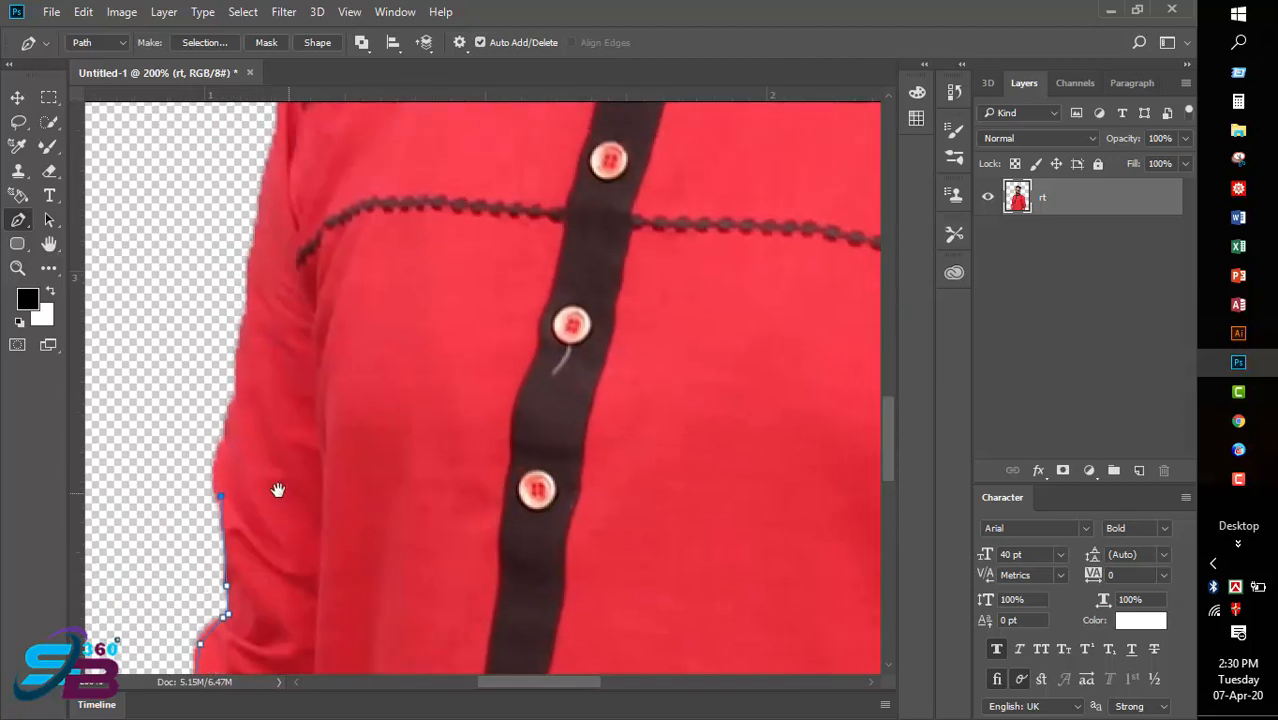
left_click(215, 458)
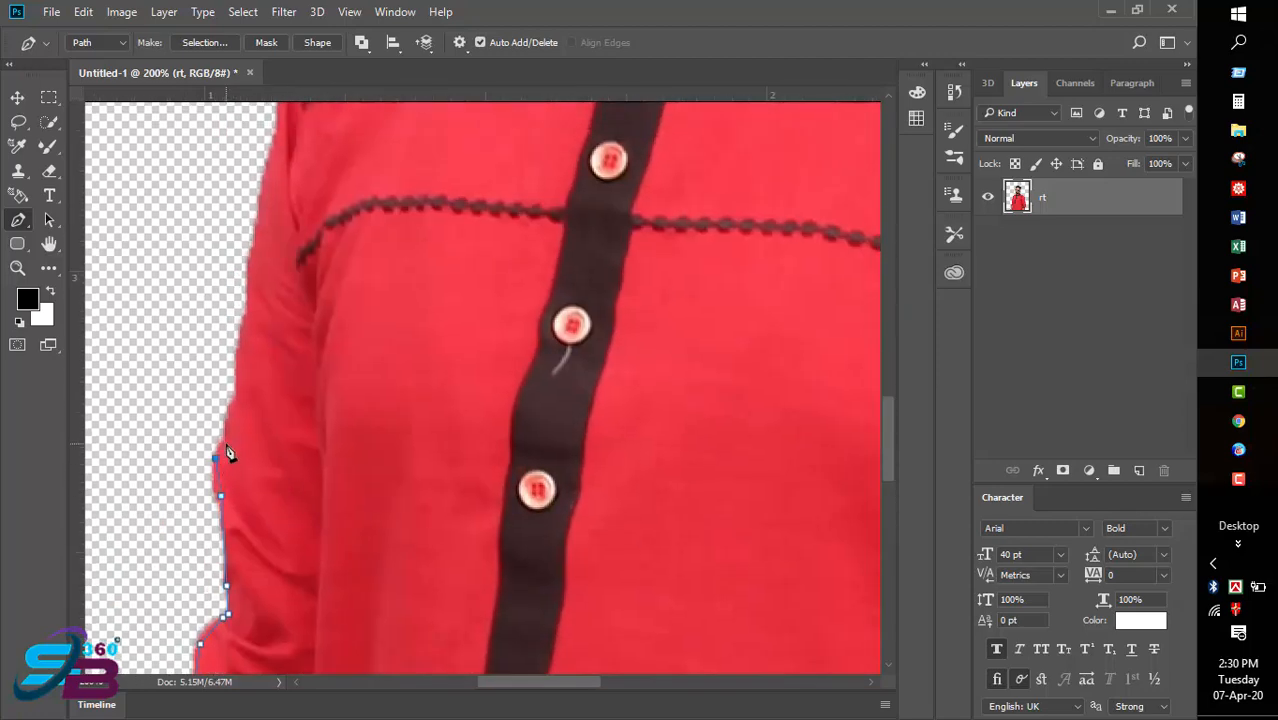
left_click(246, 318)
left_click_drag(323, 231, 258, 526)
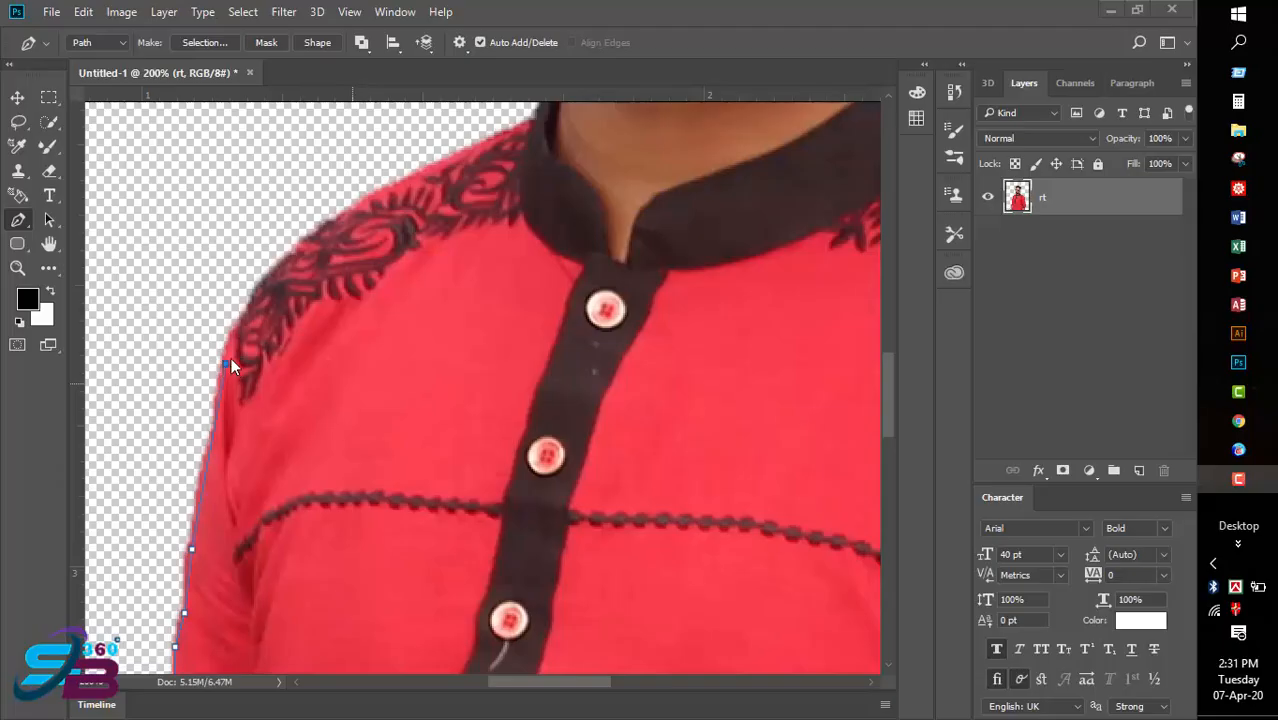
left_click(18, 222)
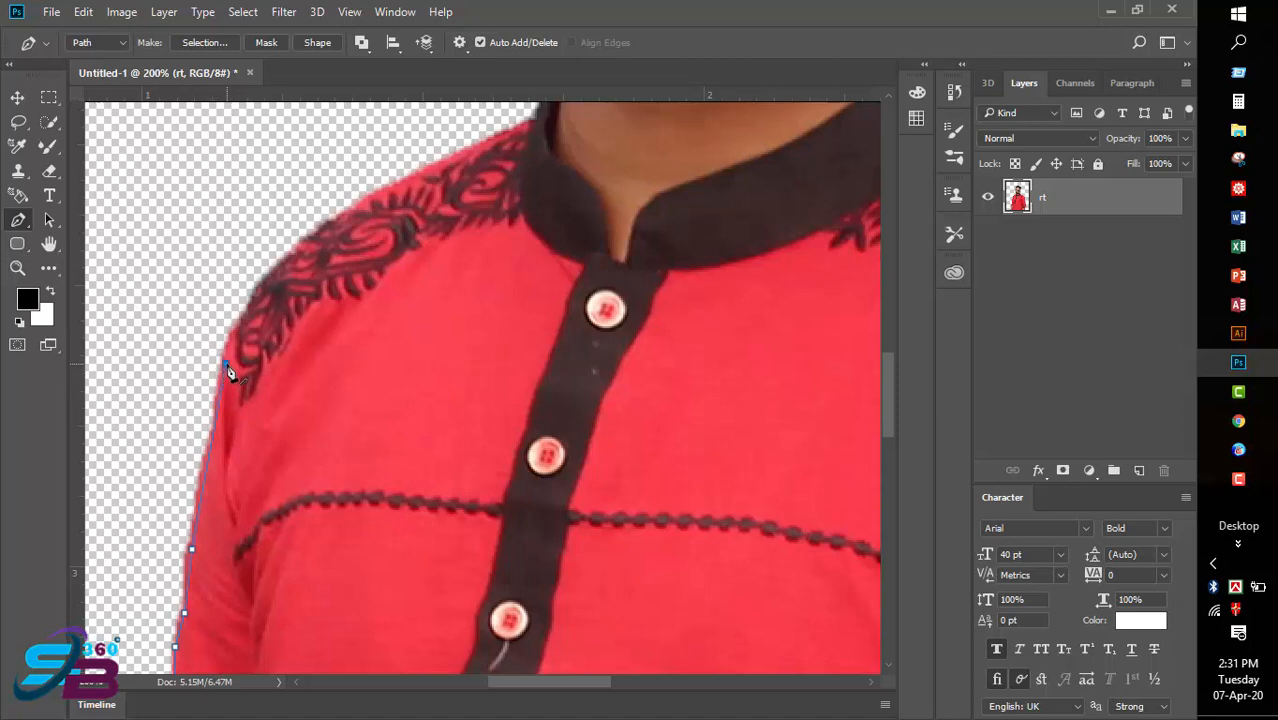
Curve the path over the embroidered right shoulder to the collar, remove the forward direction handle and follow the collar's edge.
left_click(238, 324)
left_click_drag(542, 148, 713, 161)
left_click(472, 244)
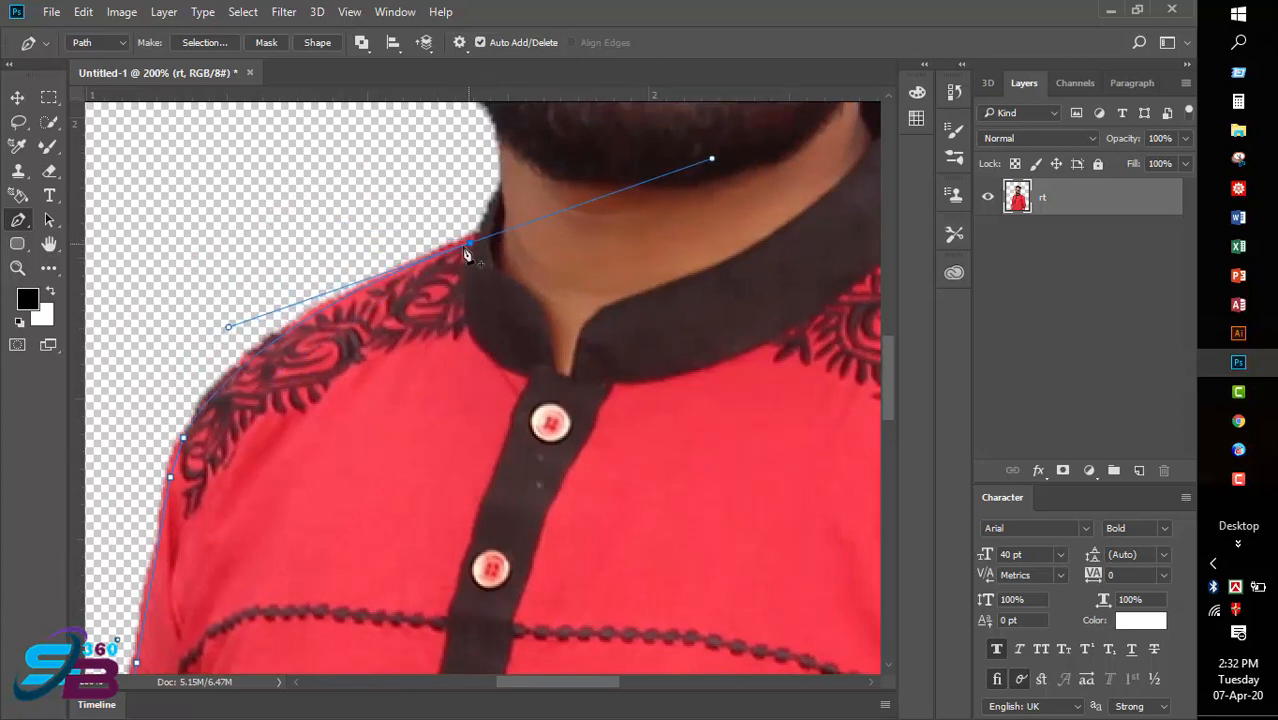
left_click(471, 246)
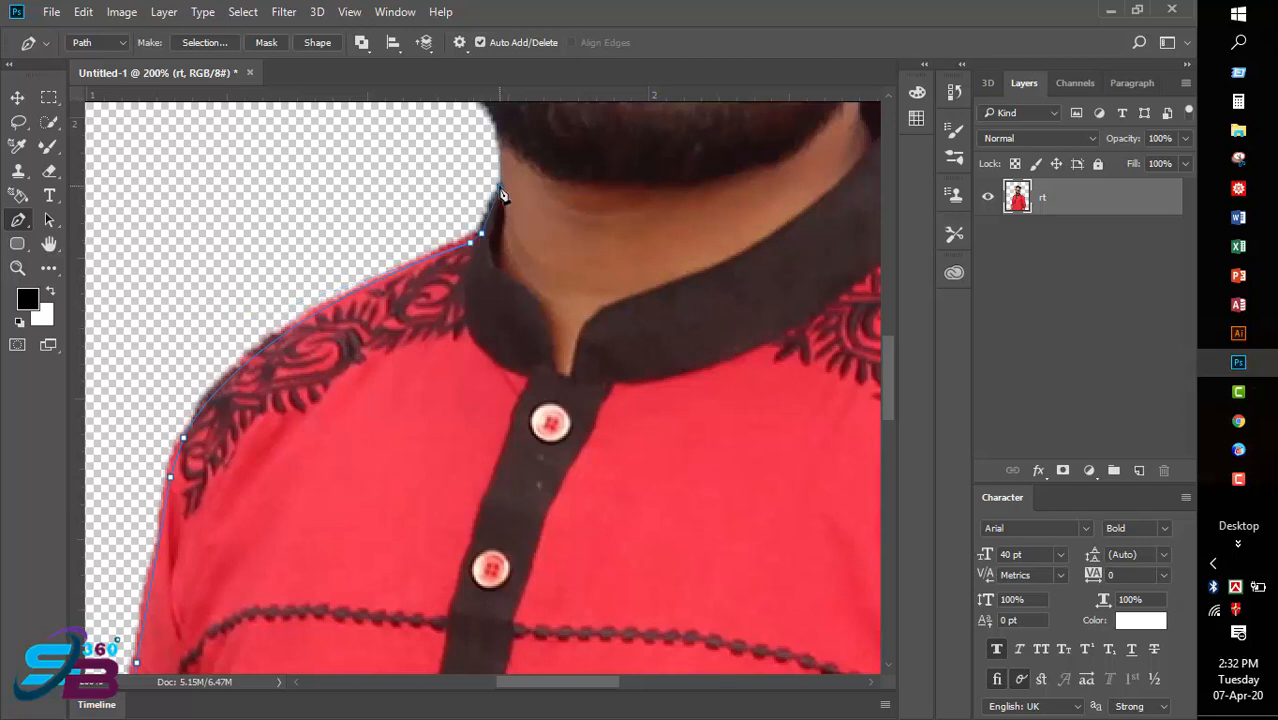
Trace the right side of the man's neck and beard with short straight path segments up to the cheek.
left_click_drag(536, 194, 524, 418)
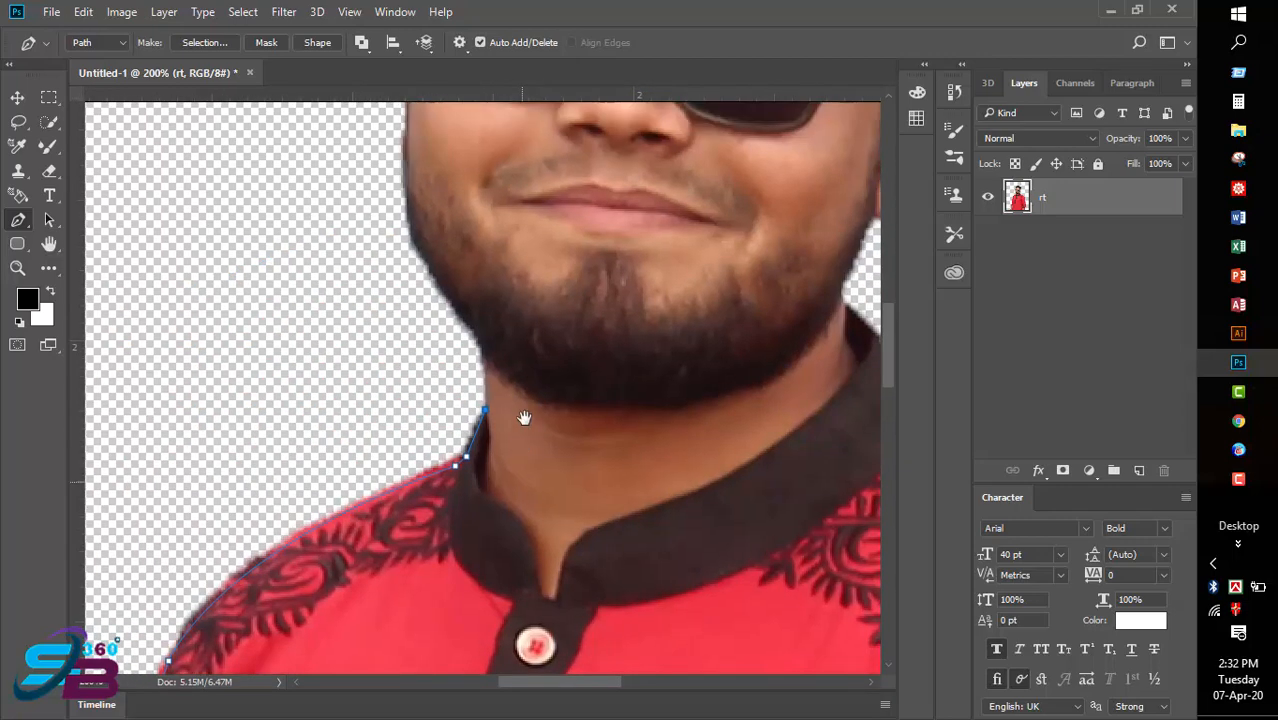
left_click(485, 351)
scroll(577, 296, "up", 5)
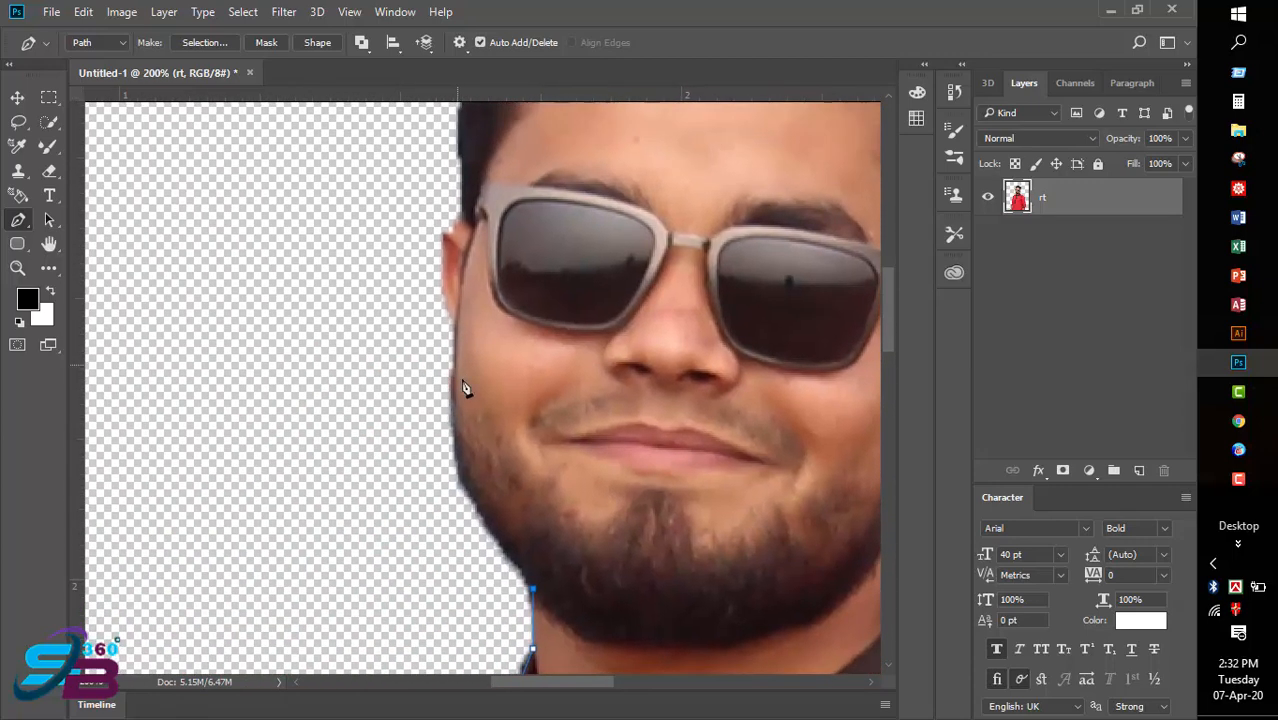
left_click_drag(455, 385, 463, 325)
key("ctrl+z")
left_click(482, 516)
left_click(457, 476)
Continue the path up the cheek and around the man's right ear to the hairline.
left_click_drag(493, 361, 472, 487)
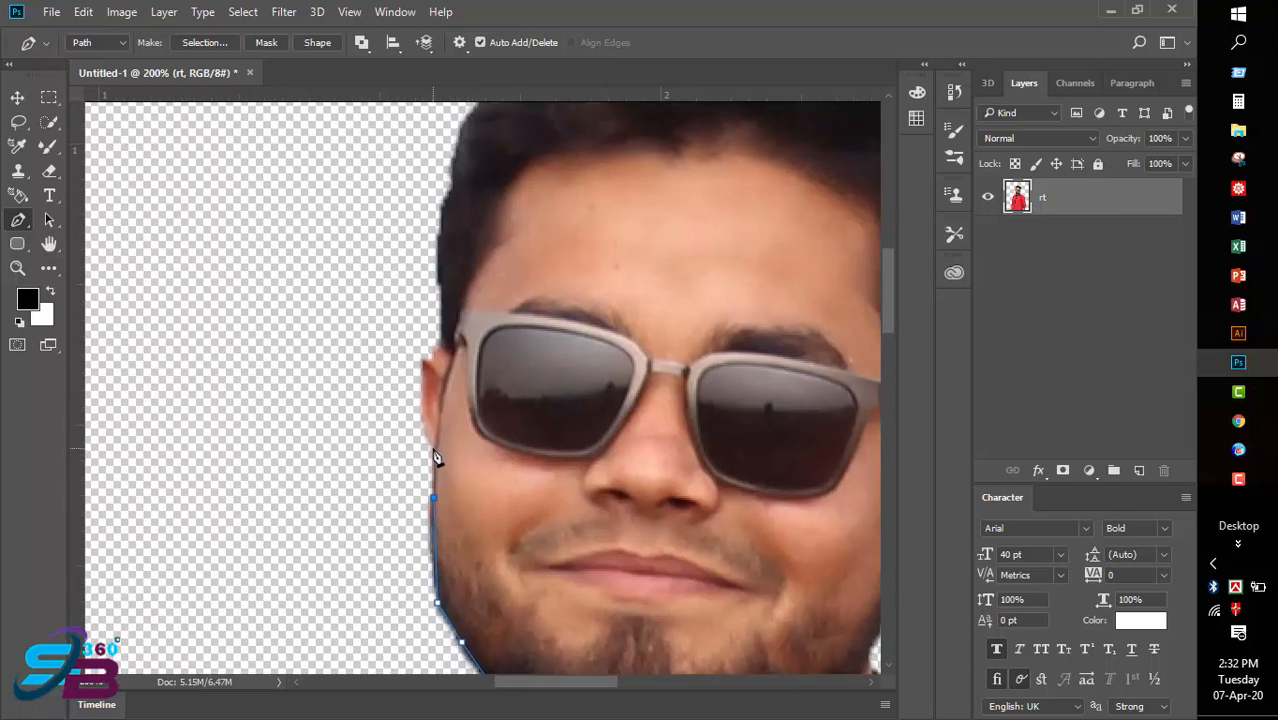
left_click(437, 445)
mouse_move(449, 307)
left_mouse_down()
mouse_move(414, 292)
mouse_move(467, 304)
mouse_move(430, 310)
mouse_move(437, 302)
left_mouse_up()
left_click(425, 362)
Trace the hair with curved path segments from above the right ear to the crown, removing the forward direction handles.
scroll(450, 356, "up", 3)
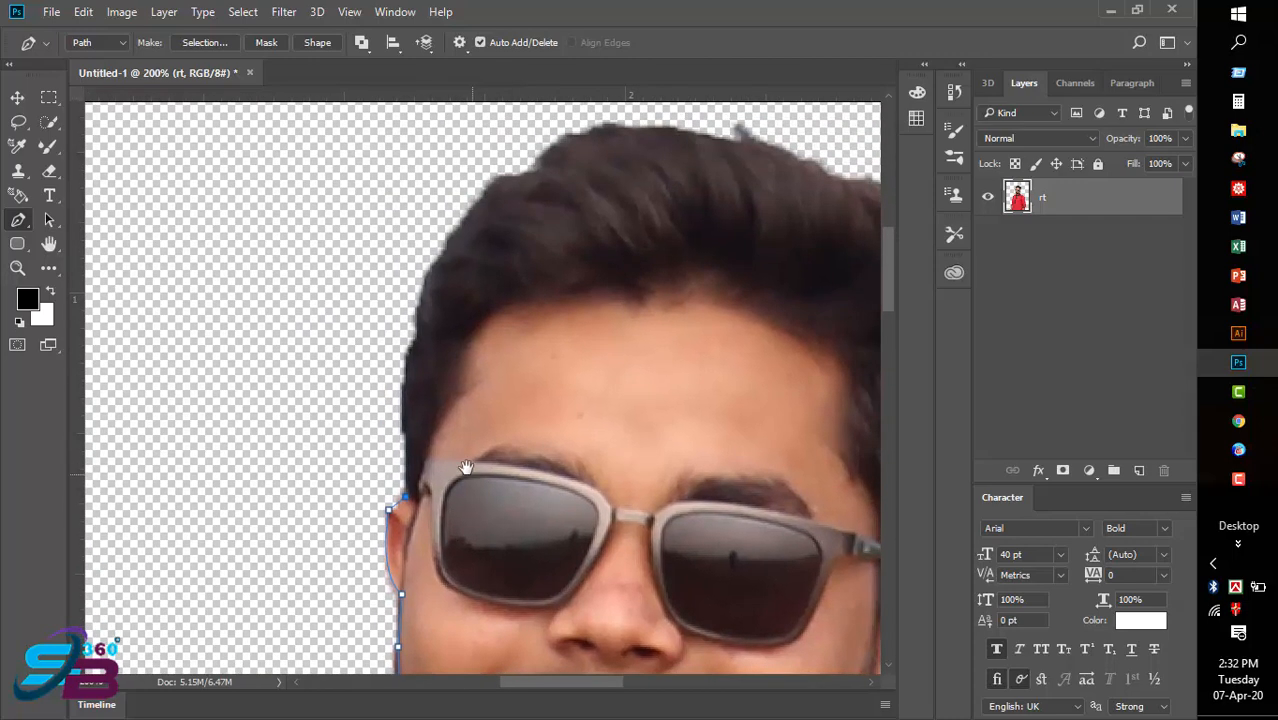
left_click(414, 350)
left_click_drag(491, 202, 575, 130)
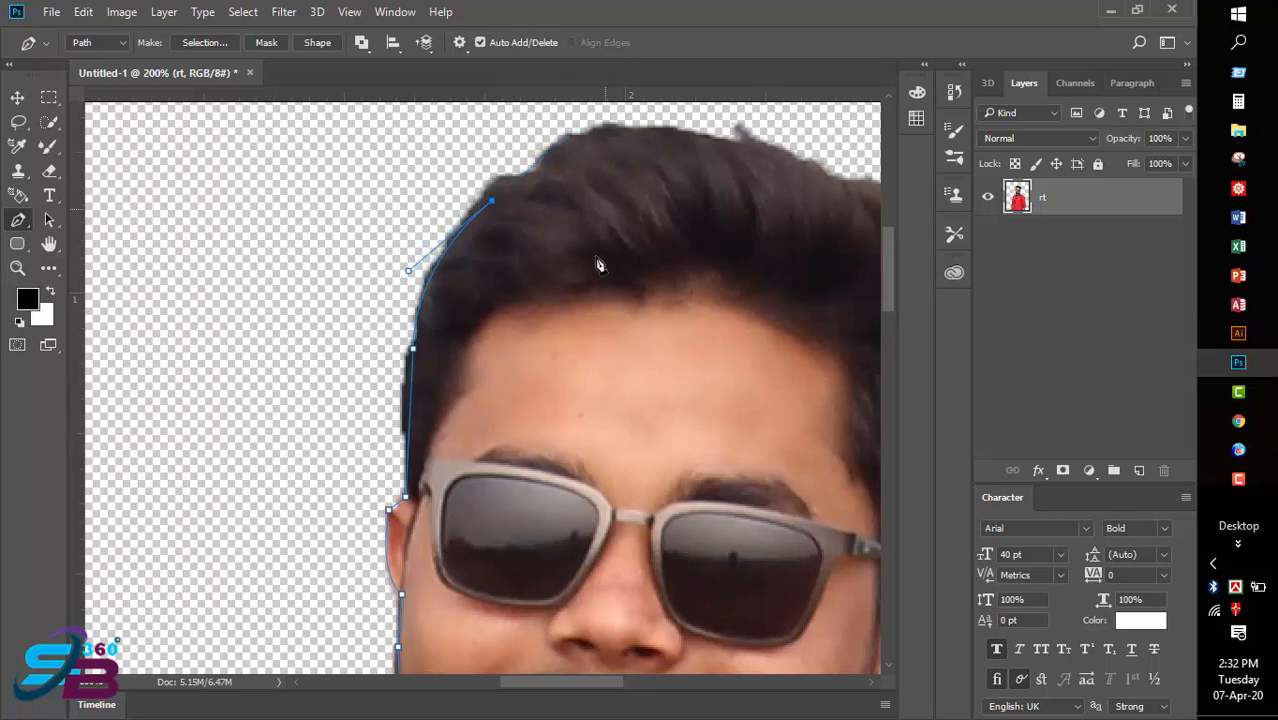
left_click_drag(600, 264, 483, 502)
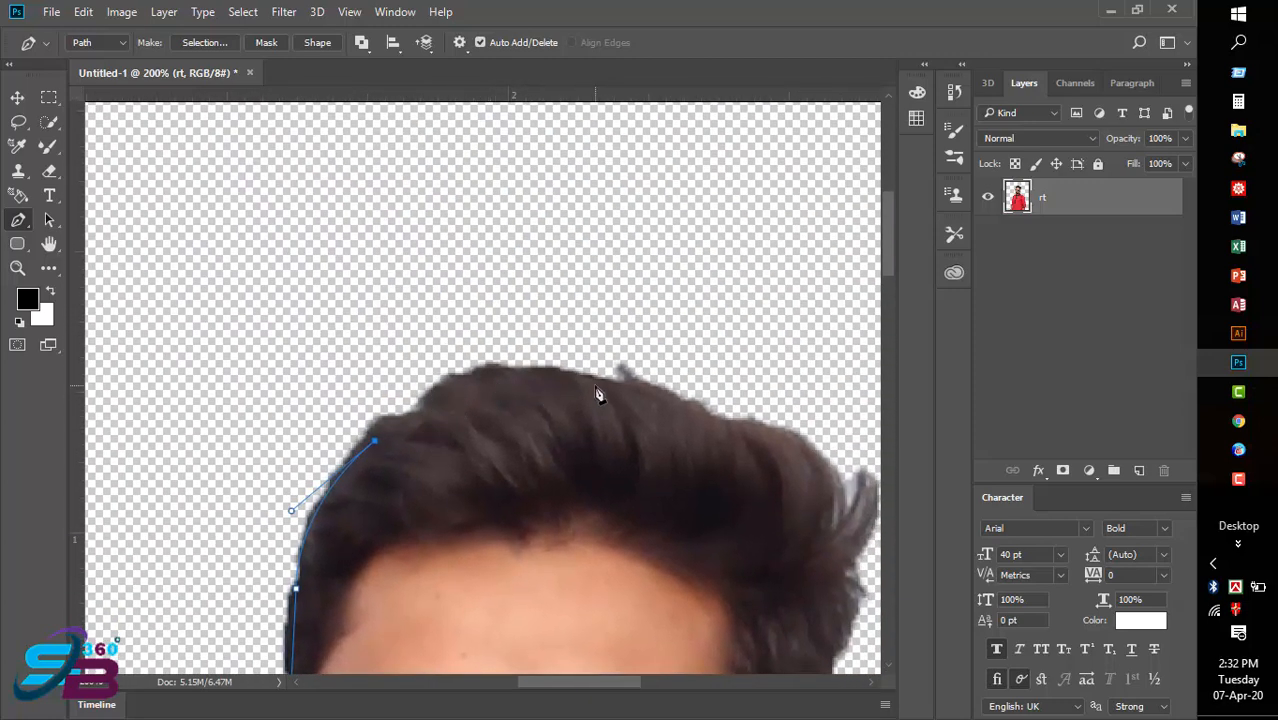
left_click_drag(596, 386, 742, 428)
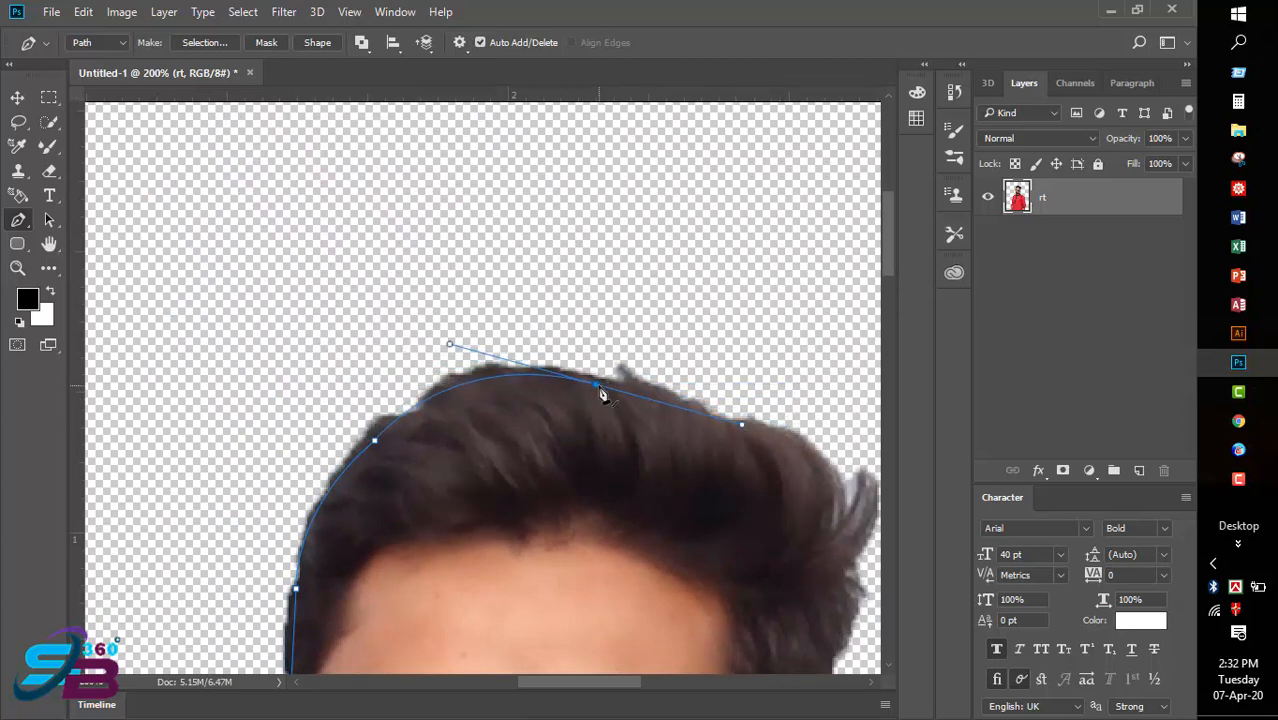
key("super")
key("super")
left_click(597, 393)
Add path points from the crown down the far side of the hair, cutting off the loose strands.
left_click(697, 412)
left_click(767, 433)
left_click(838, 491)
left_click(845, 520)
left_click(854, 541)
left_click(852, 601)
Trace the path down the side of the hair to where it meets the man's left ear.
scroll(747, 516, "down", 5)
scroll(747, 516, "right", 5)
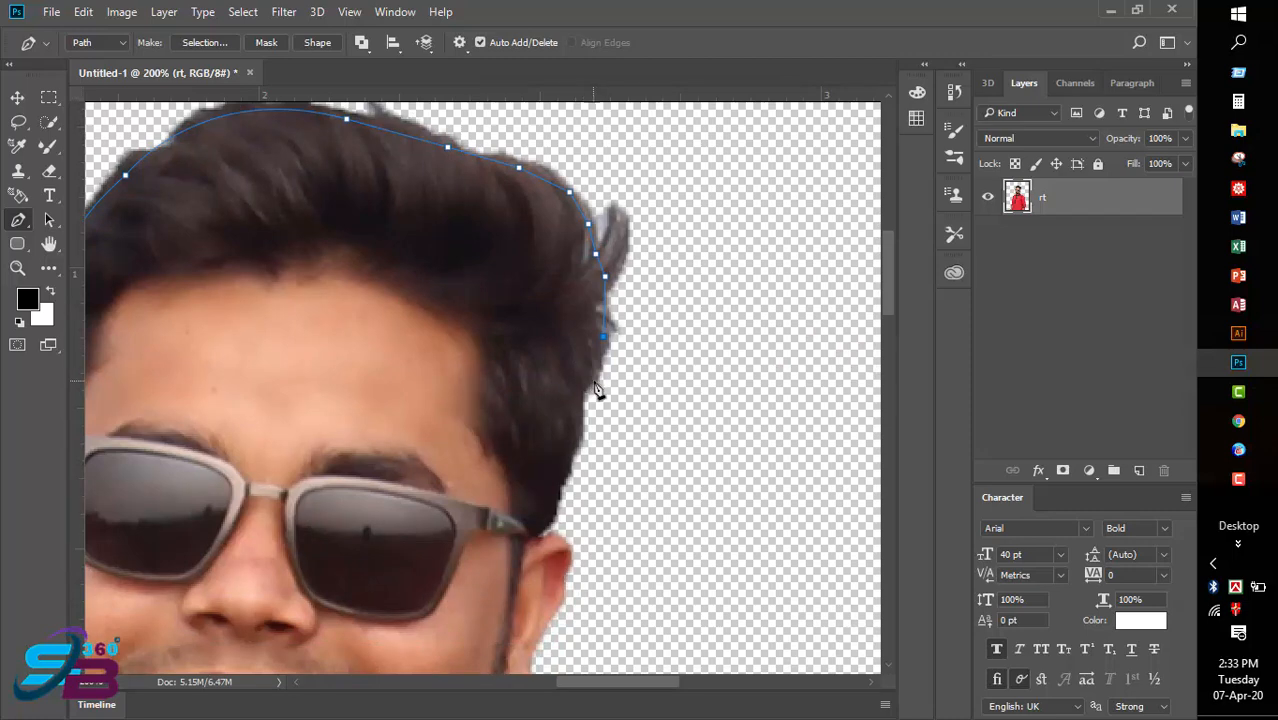
left_click(582, 384)
left_click(575, 424)
left_click(562, 473)
left_click(540, 537)
Outline the man's left ear with closely spaced path points from its upper edge around the earlobe.
left_click(563, 538)
left_click(570, 553)
left_click_drag(601, 575, 605, 491)
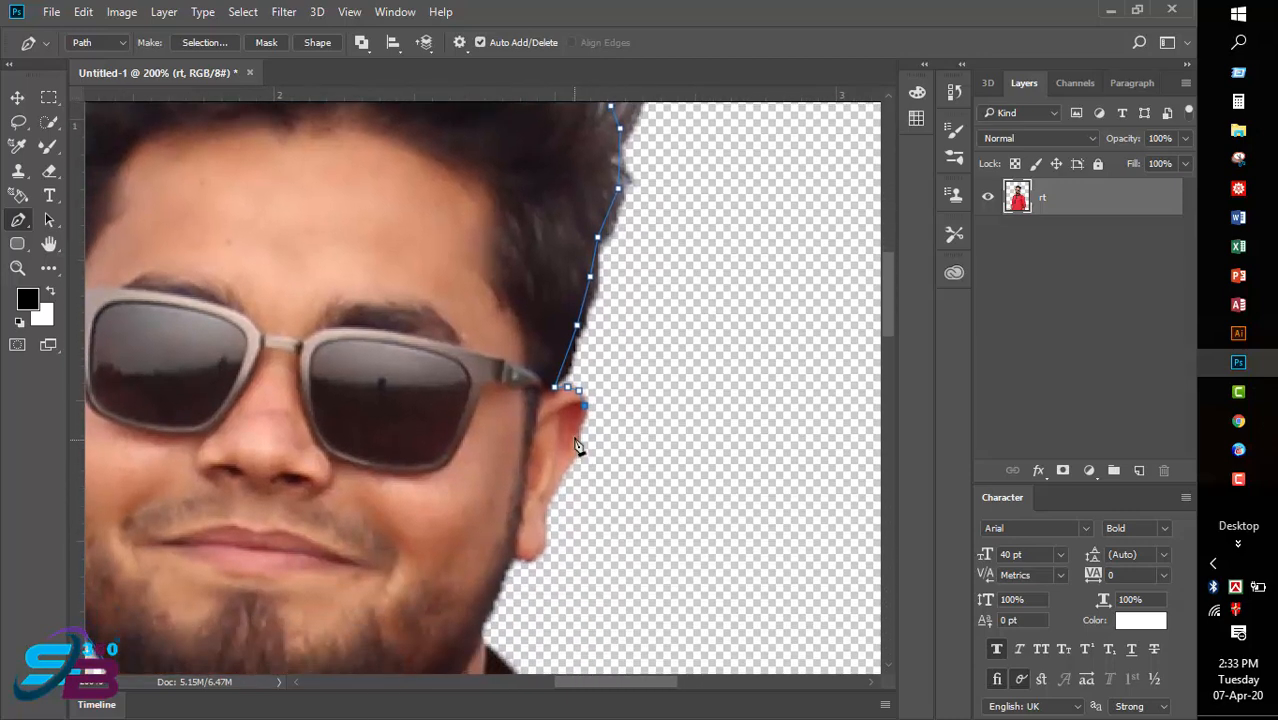
left_click(577, 429)
left_click(577, 451)
left_click(558, 477)
left_click(545, 507)
left_click(545, 531)
left_click(543, 551)
left_click(525, 559)
left_click(515, 554)
Continue the path down the left side of the jaw and neck and along the collar's outer edge.
left_click(480, 629)
left_click(482, 643)
left_click_drag(531, 616, 536, 465)
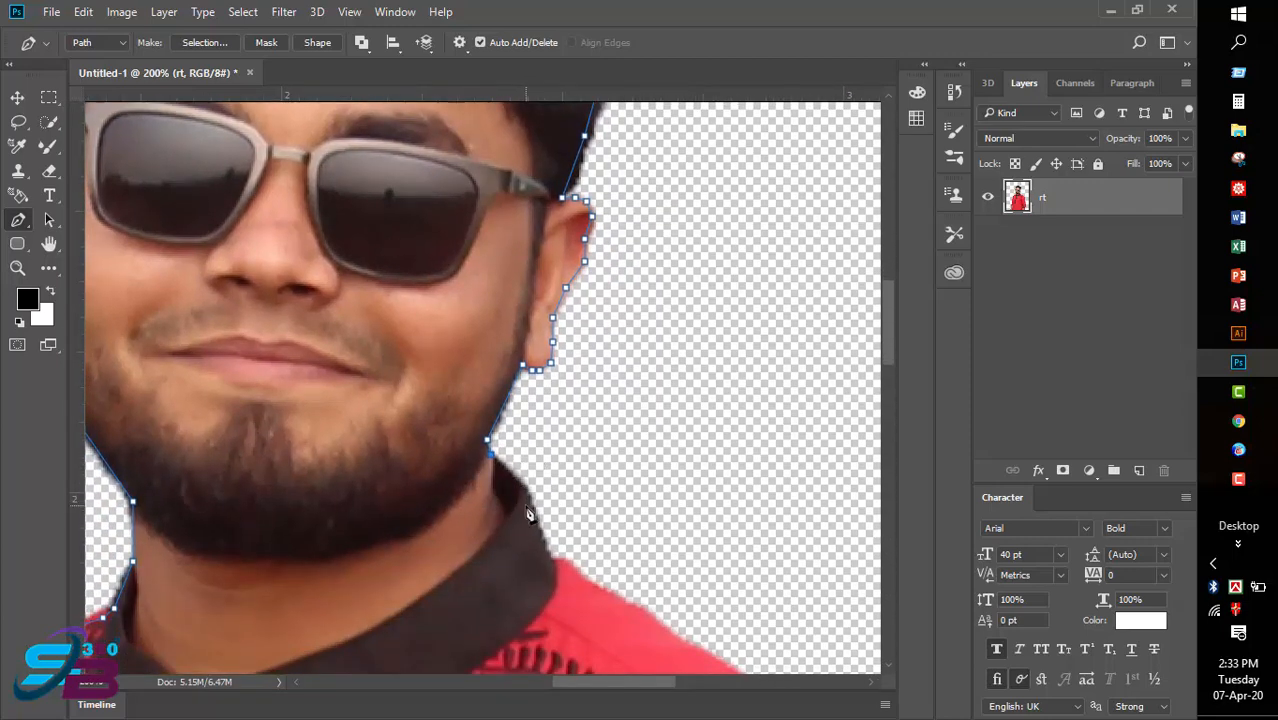
left_click(528, 490)
Trace the path over the man's left shoulder and down onto the upper sleeve.
left_click_drag(617, 590, 408, 334)
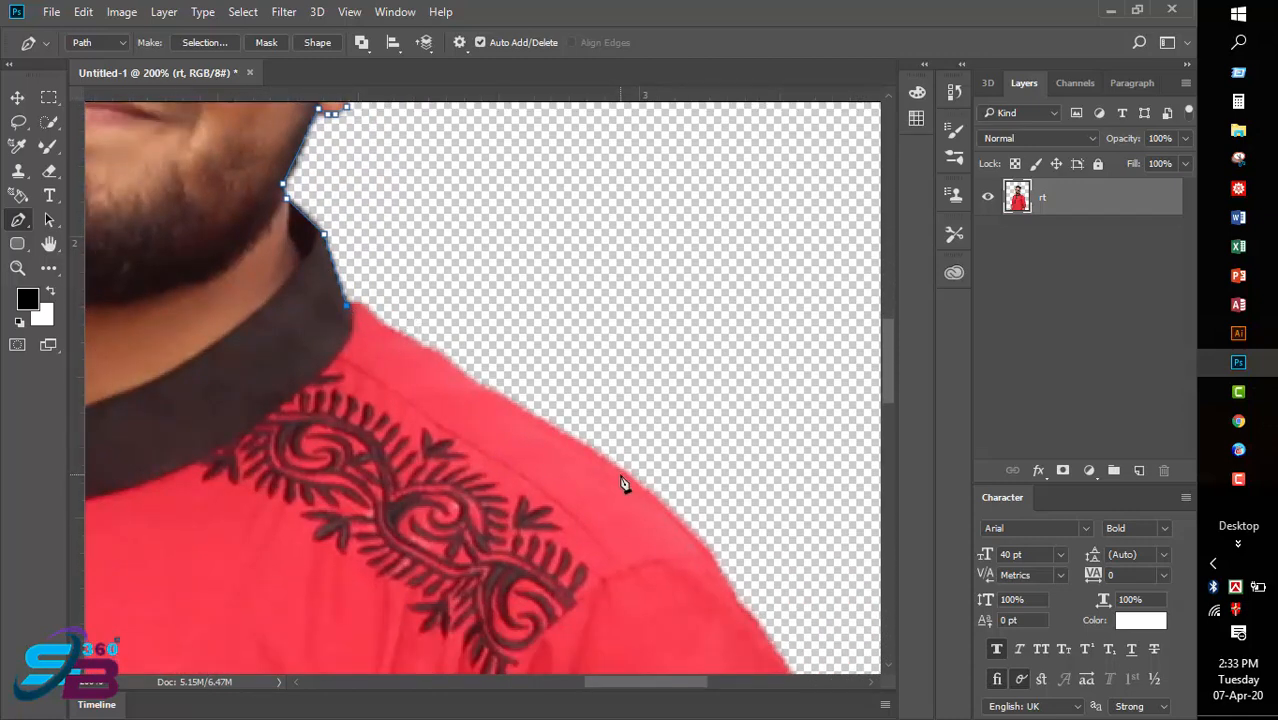
left_click_drag(653, 539, 505, 354)
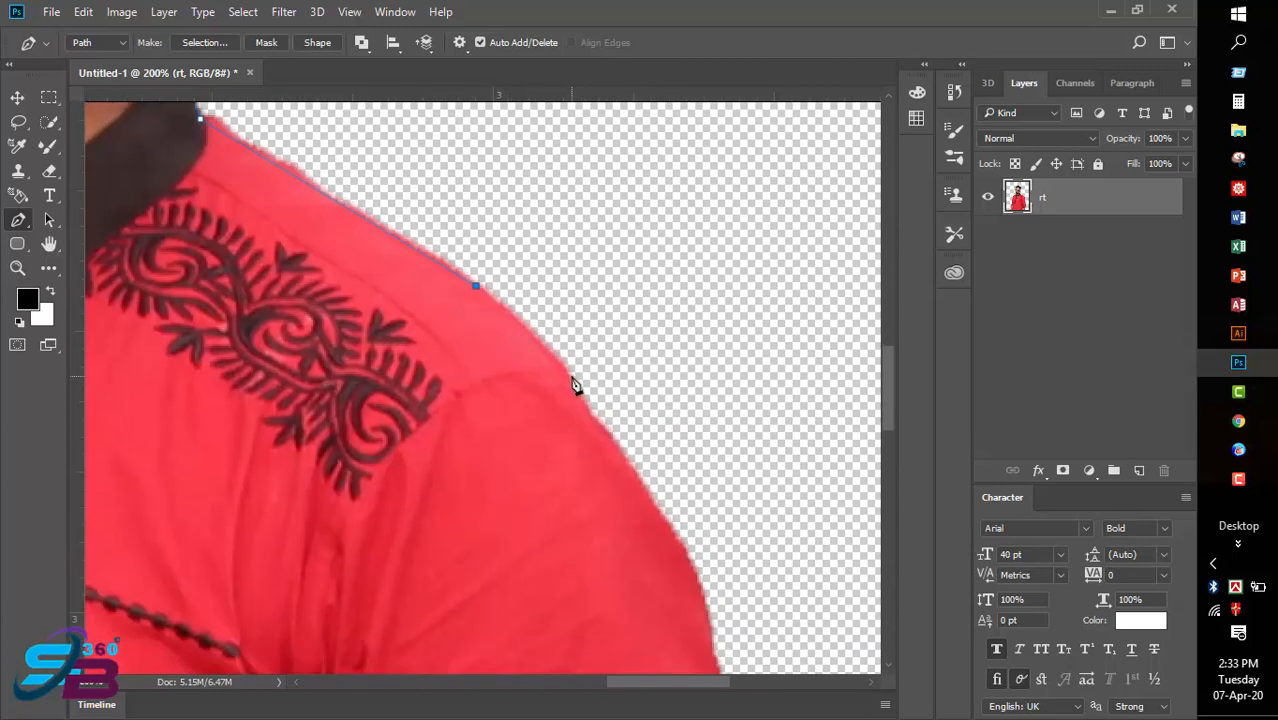
left_click(651, 507)
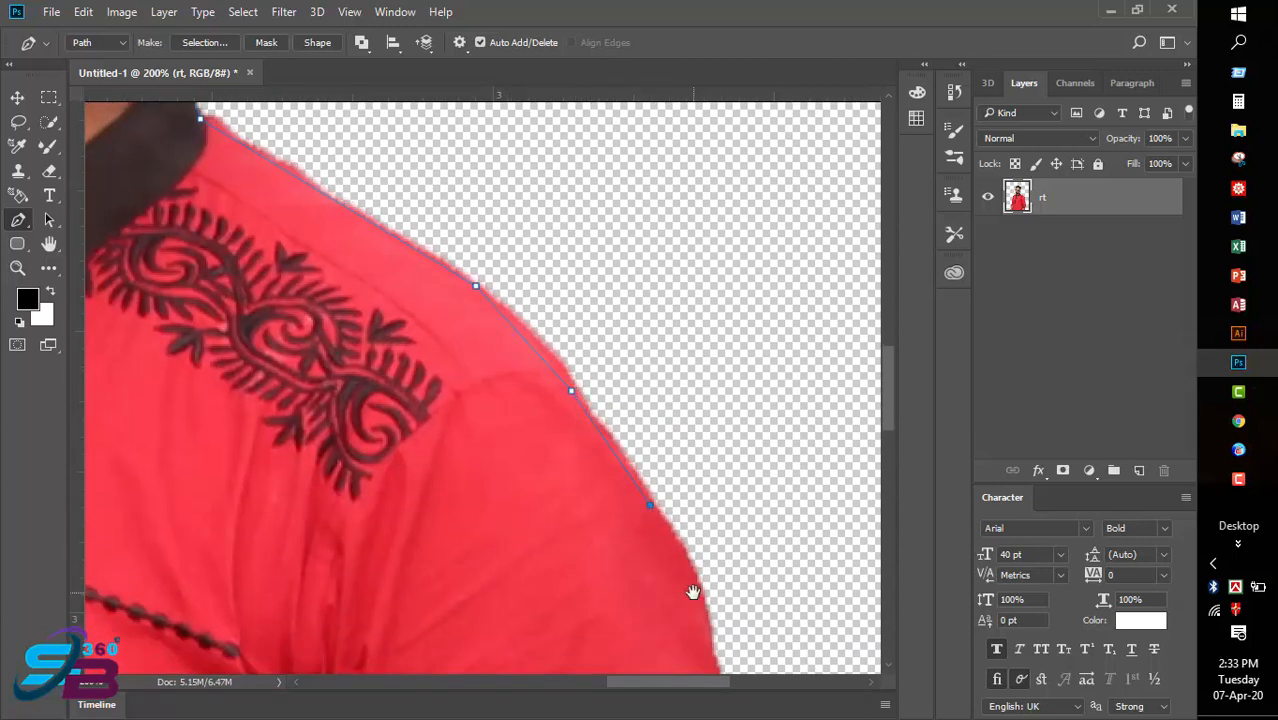
left_click_drag(690, 586, 613, 428)
left_click(628, 451)
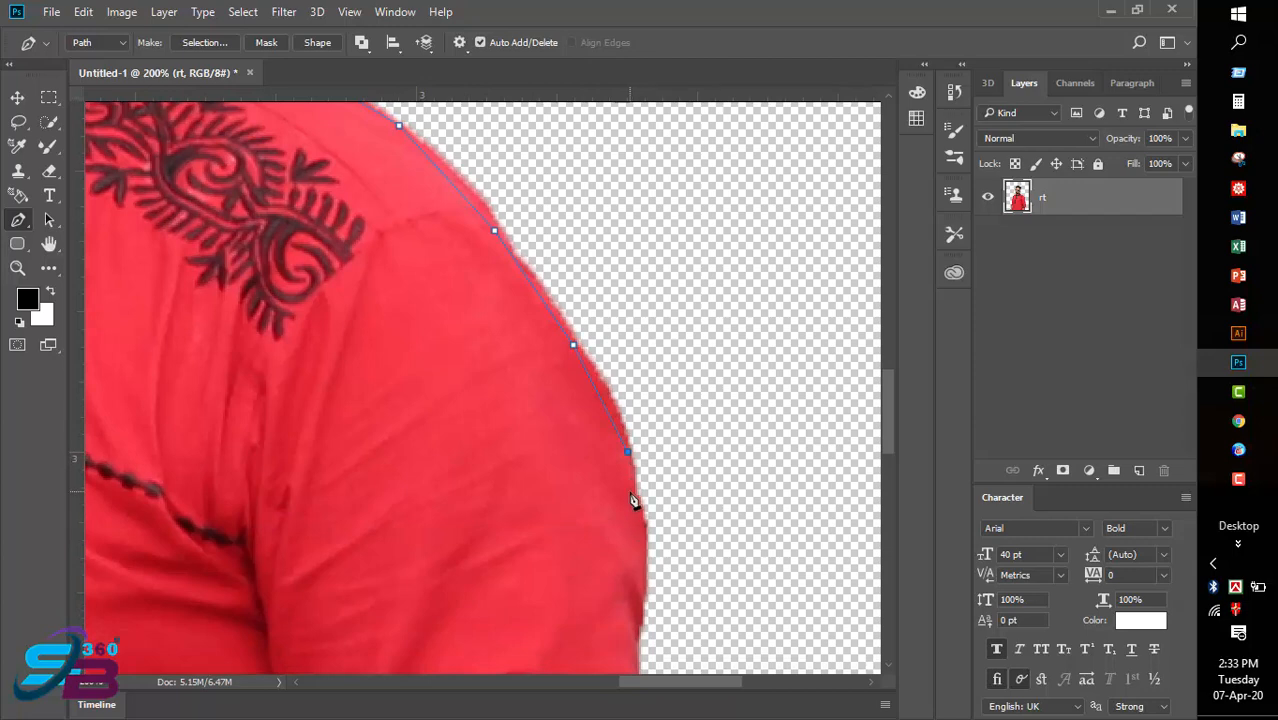
left_click(641, 523)
Follow the outer edge of the man's left sleeve with path points down towards the elbow folds.
left_click_drag(646, 588, 609, 338)
left_click(597, 417)
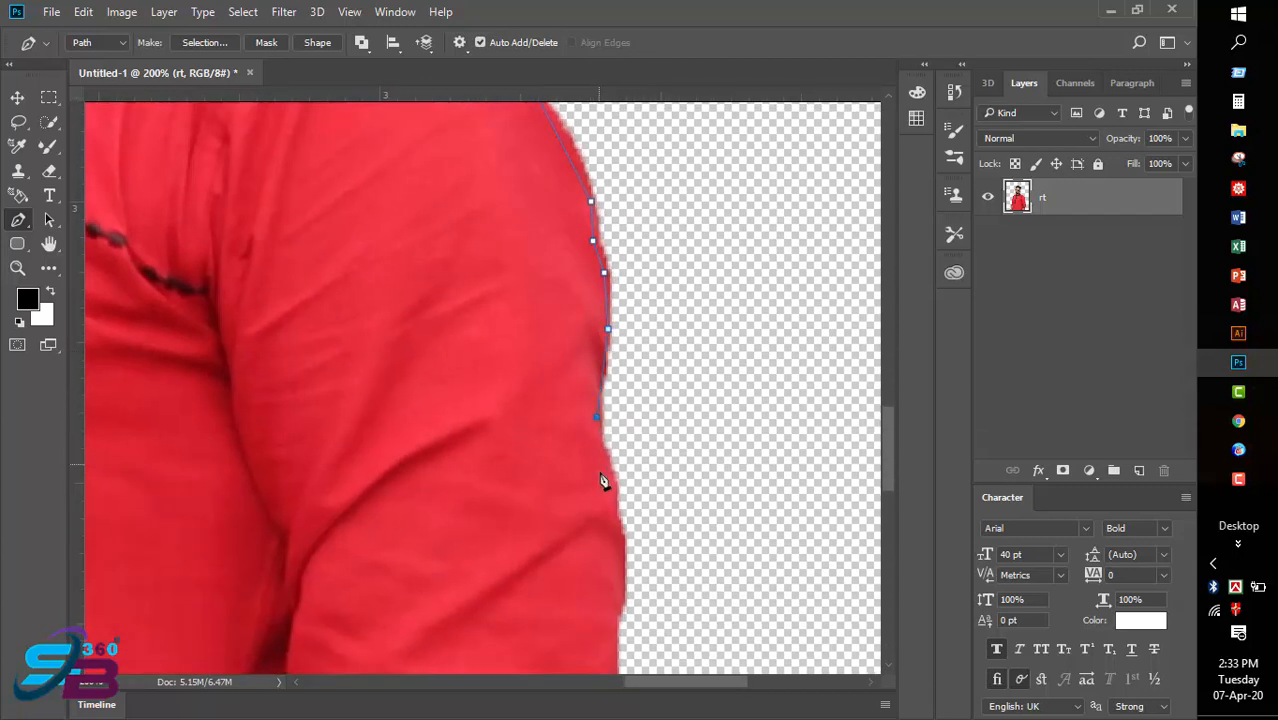
left_click(615, 505)
left_click_drag(608, 571, 562, 317)
left_click(565, 352)
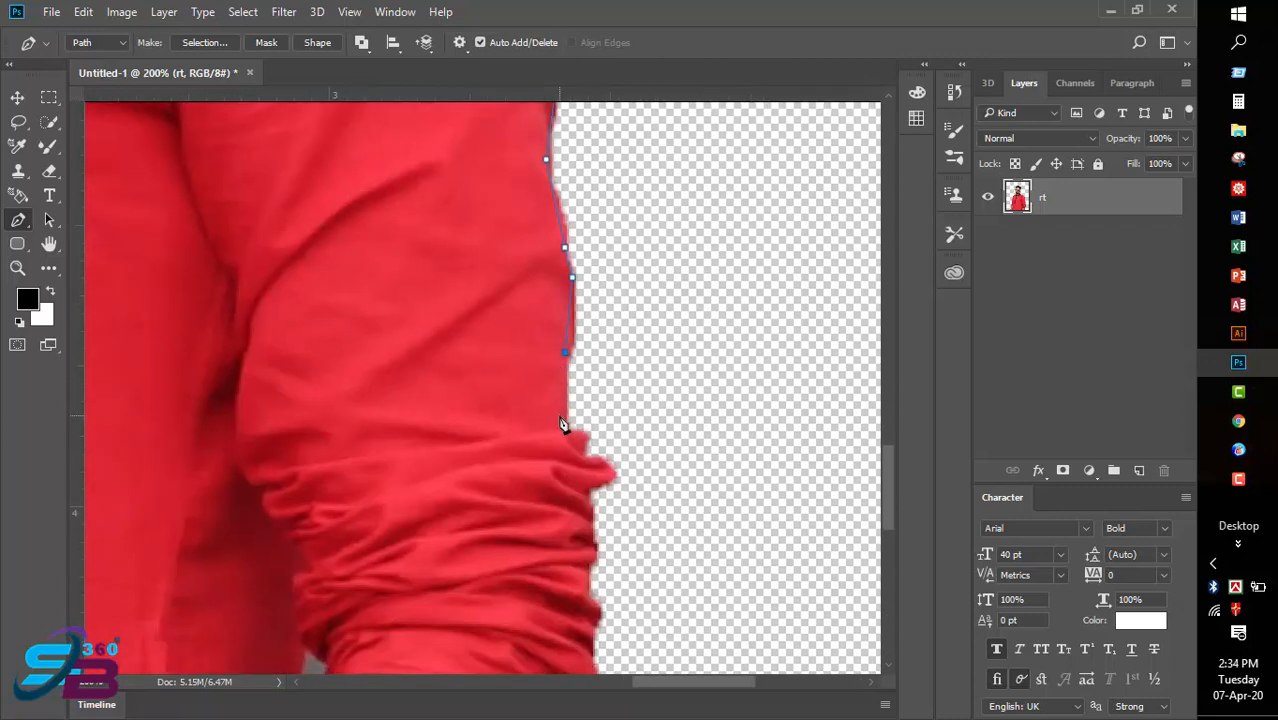
Trace the path around the protruding fabric fold at the elbow of the man's left sleeve.
left_click(581, 440)
left_click(578, 455)
left_click(603, 461)
left_click(613, 470)
left_click(586, 485)
left_click_drag(591, 545, 579, 300)
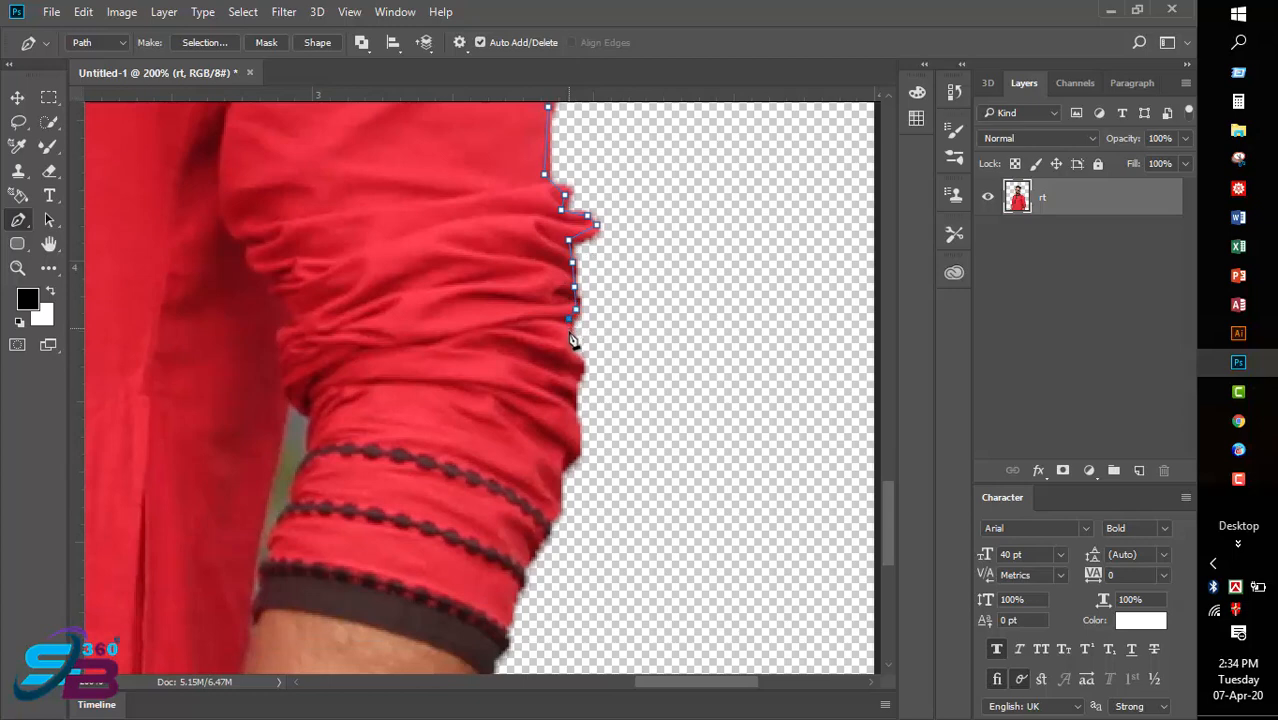
Follow the edge of the gathered folds below the left elbow with closely spaced path points.
left_click(564, 345)
left_click(580, 363)
left_click(574, 386)
left_click(576, 428)
left_click(578, 448)
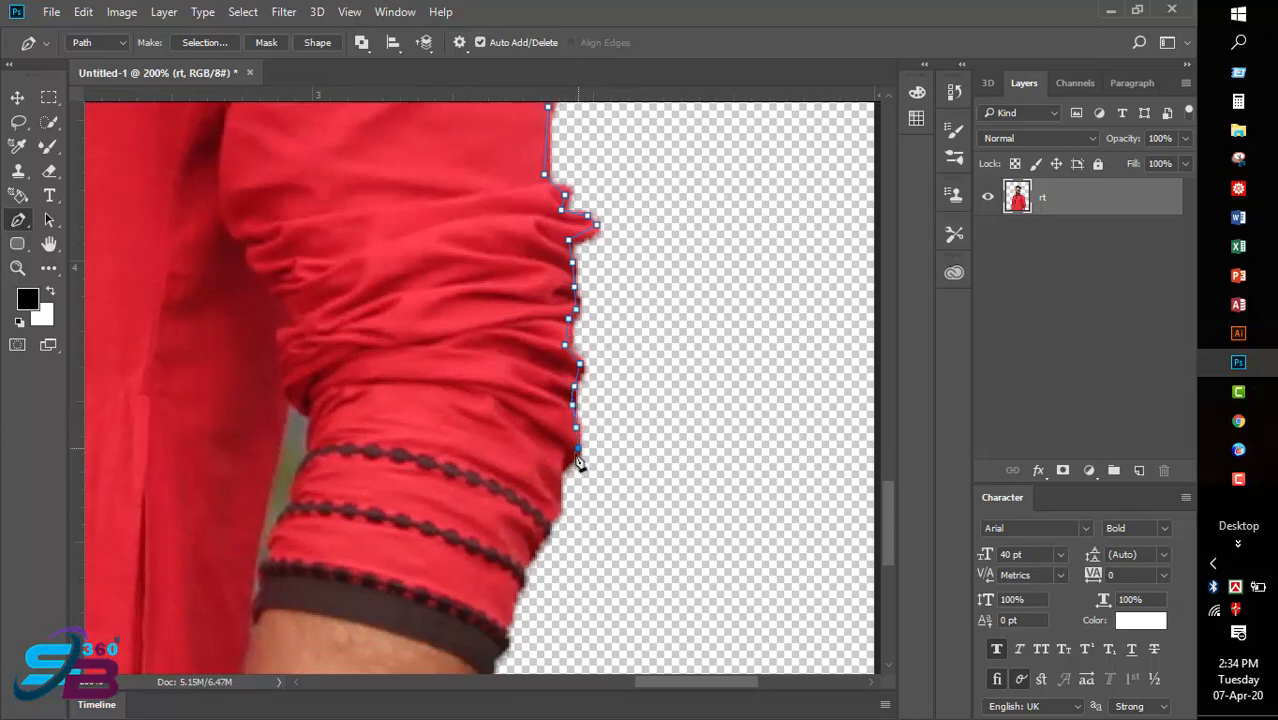
left_click(566, 463)
left_click(560, 469)
Continue the path along the left sleeve's embroidered bands and dark cuff, and down the forearm to the canvas's bottom edge.
left_click(557, 506)
left_click(542, 526)
left_click(531, 545)
left_click(518, 567)
left_click(514, 594)
left_click(505, 637)
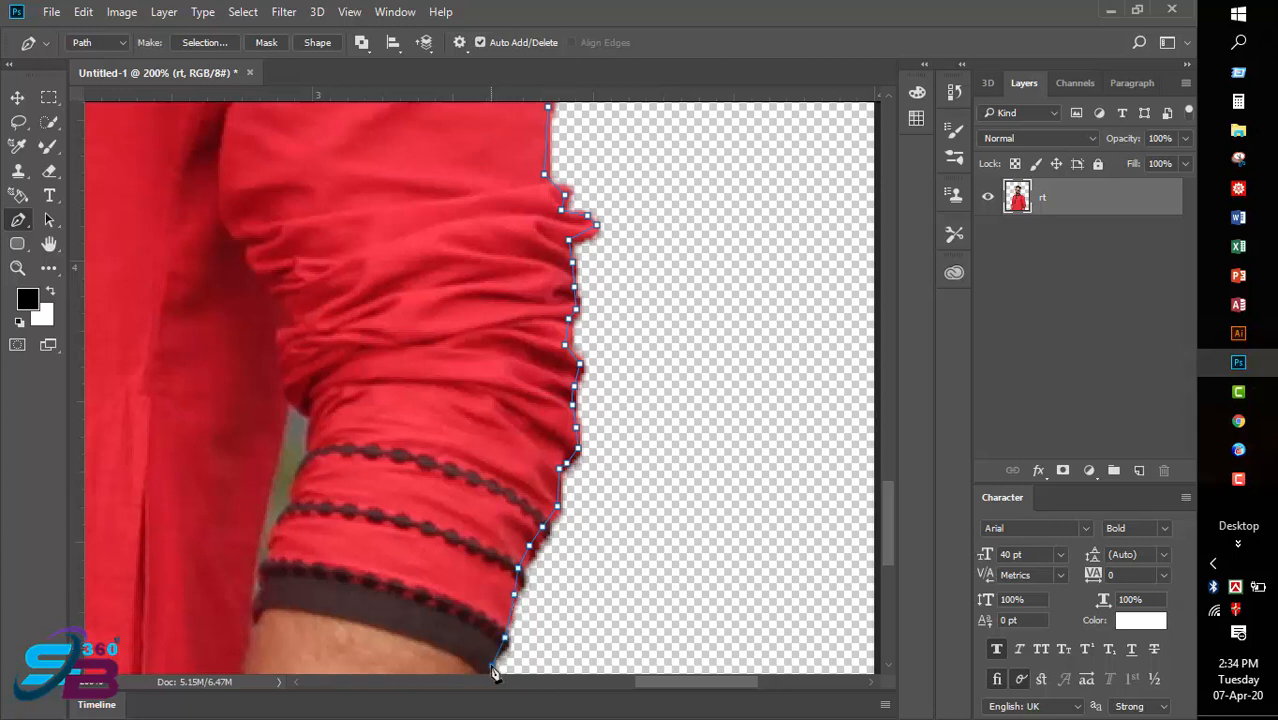
scroll(485, 528, "down", 5)
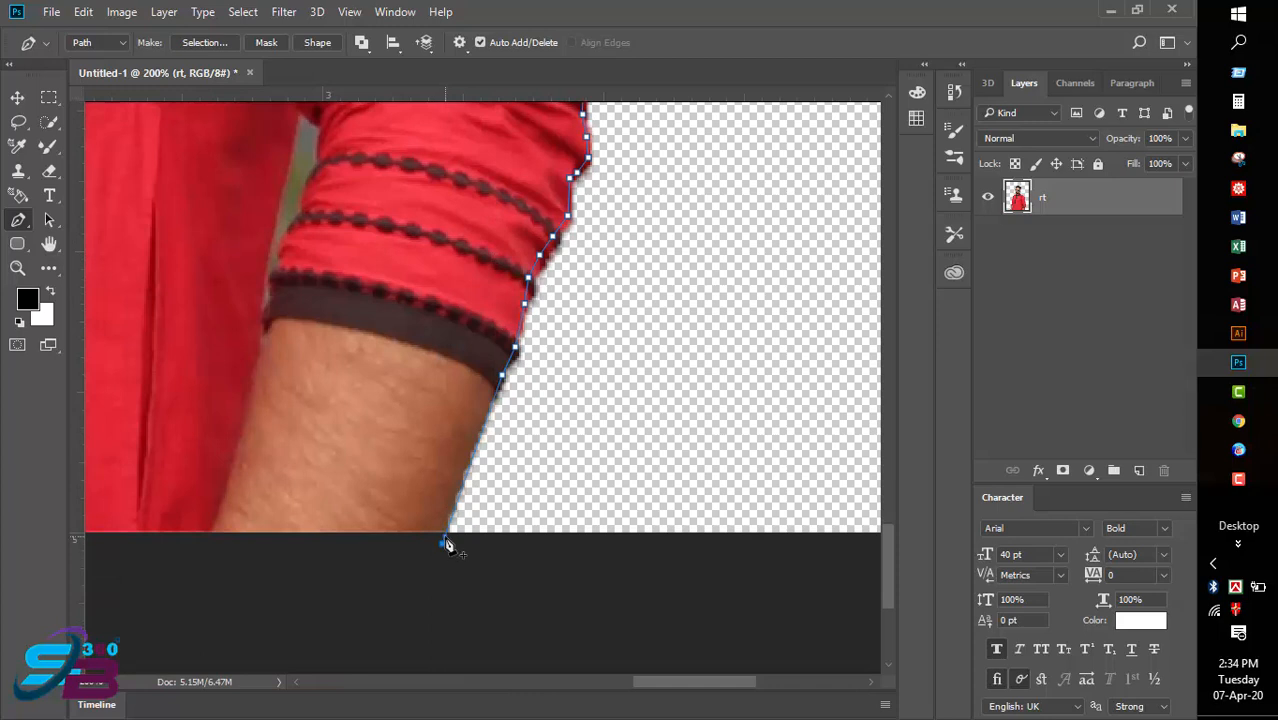
key("ctrl+z")
Route the path around the outside of the whole canvas and close it at its starting point by the man's right arm.
left_click(492, 541, "alt")
left_click(492, 541, "alt")
left_click(491, 536, "alt")
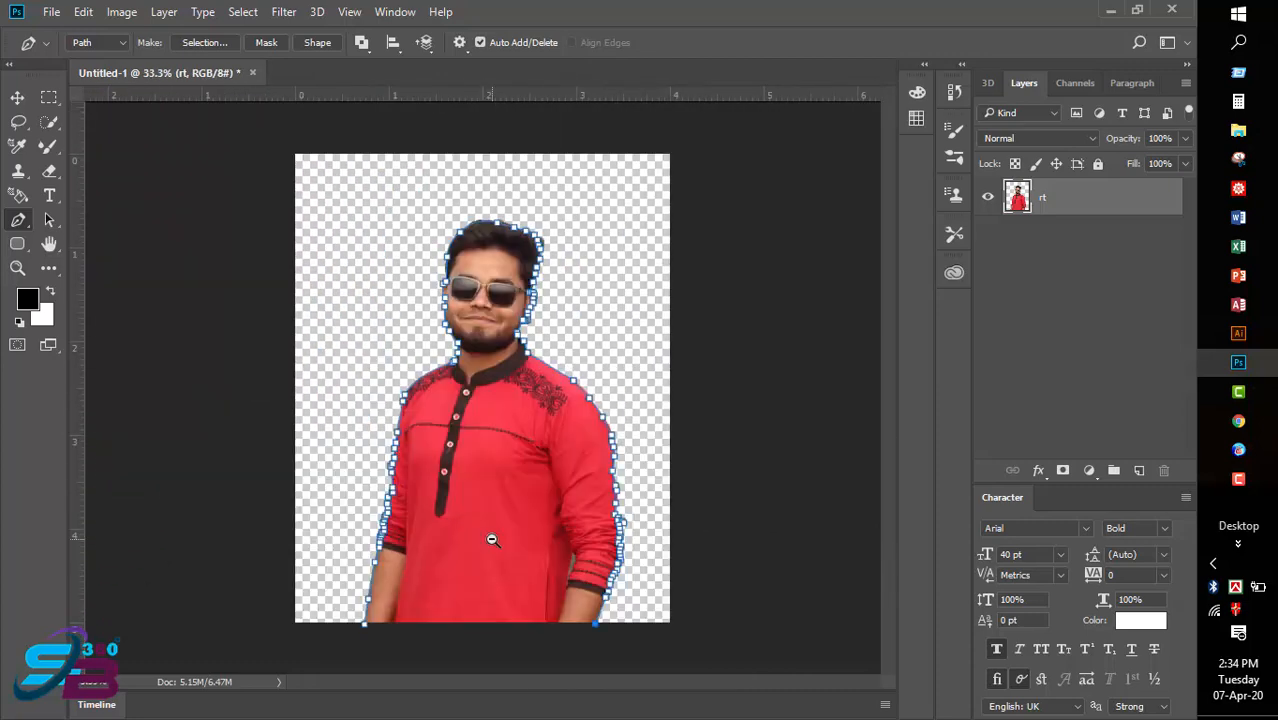
left_click(640, 651)
left_click(744, 655)
left_click(748, 479)
left_click(793, 222)
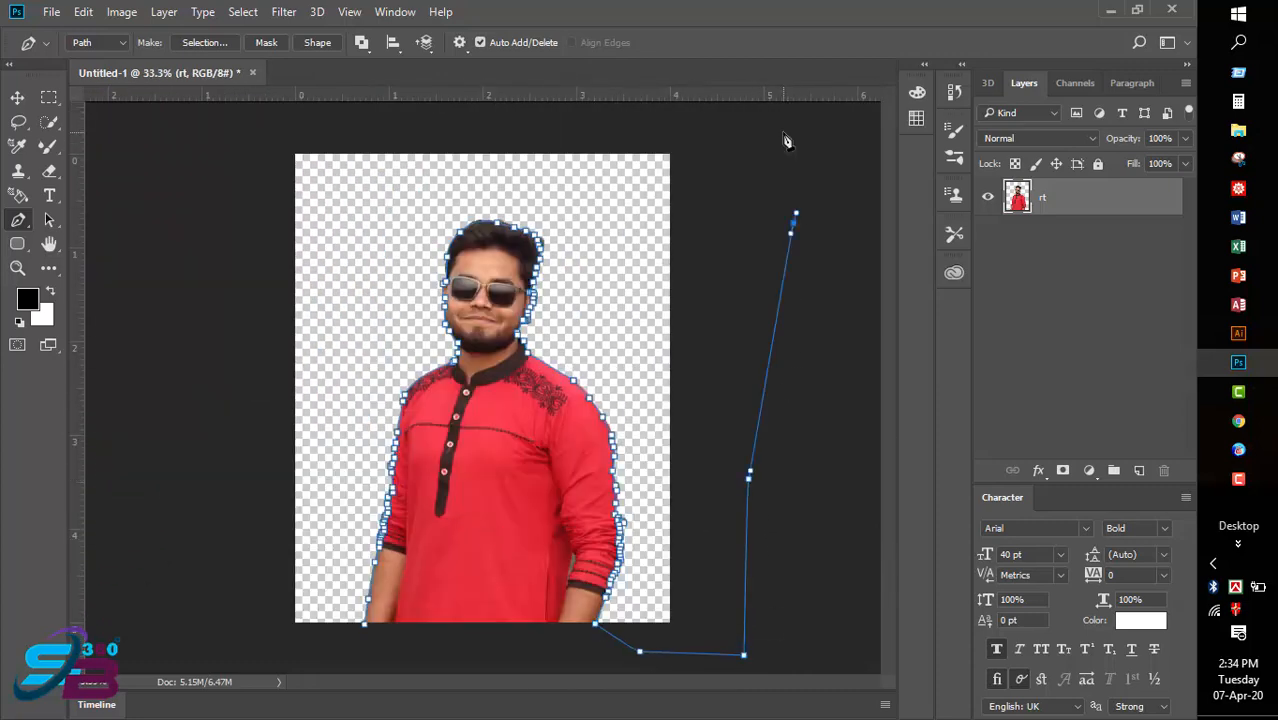
left_click(783, 131)
left_click_drag(463, 110, 443, 110)
left_click(198, 170)
left_click(232, 531)
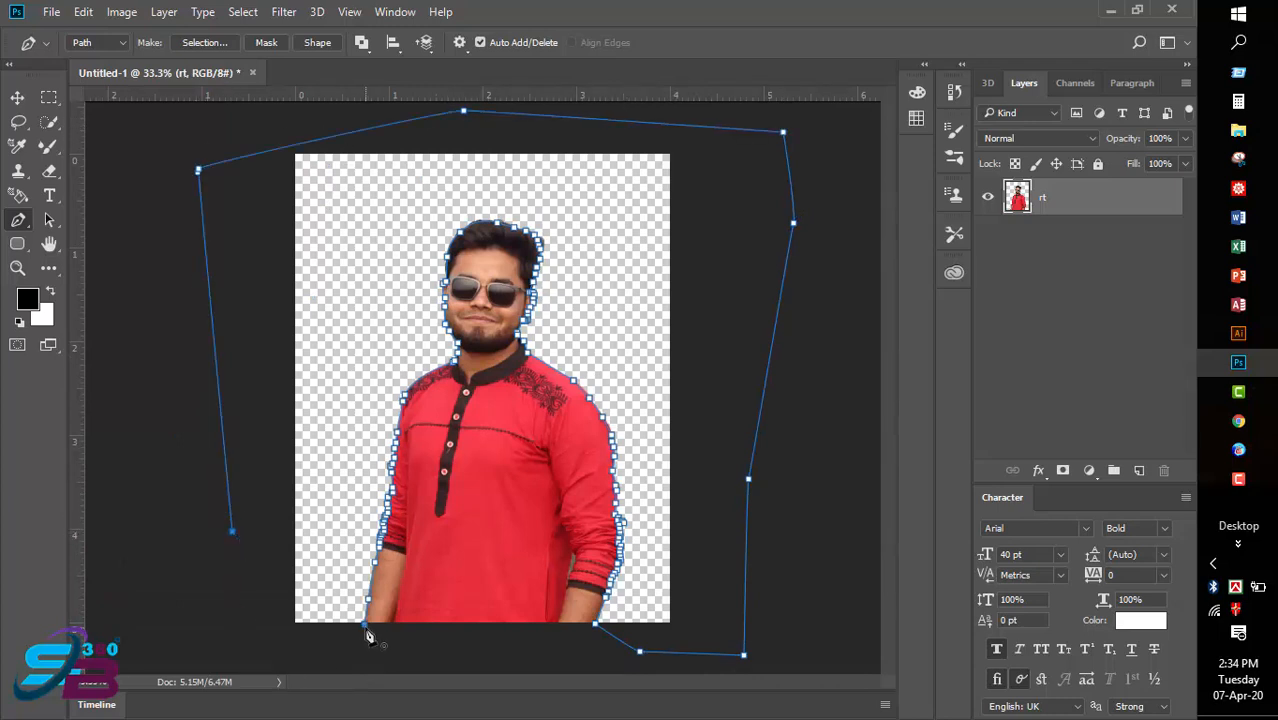
left_click(234, 640)
left_click(366, 632)
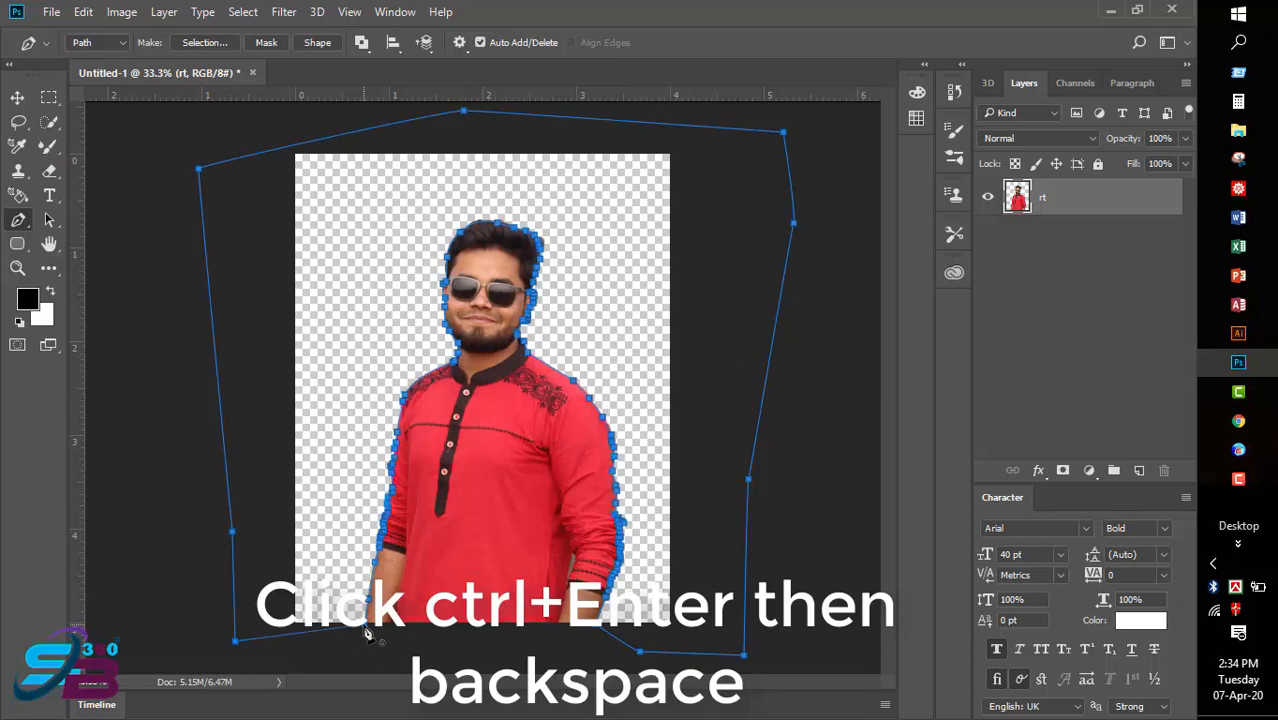
Convert the closed path to a selection, delete the leftover fringe around the man and deselect.
key("ctrl+Return")
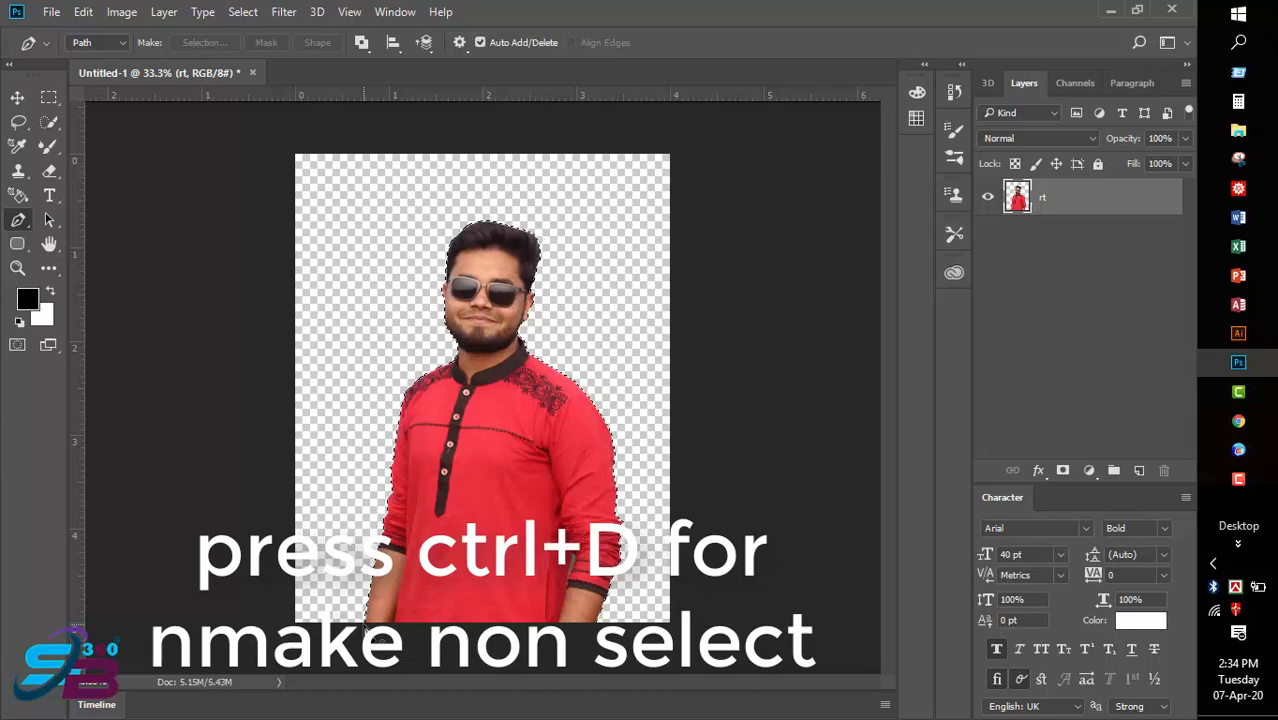
key("ctrl+d")
scroll(508, 440, "up", 4)
left_click_drag(211, 214, 838, 477)
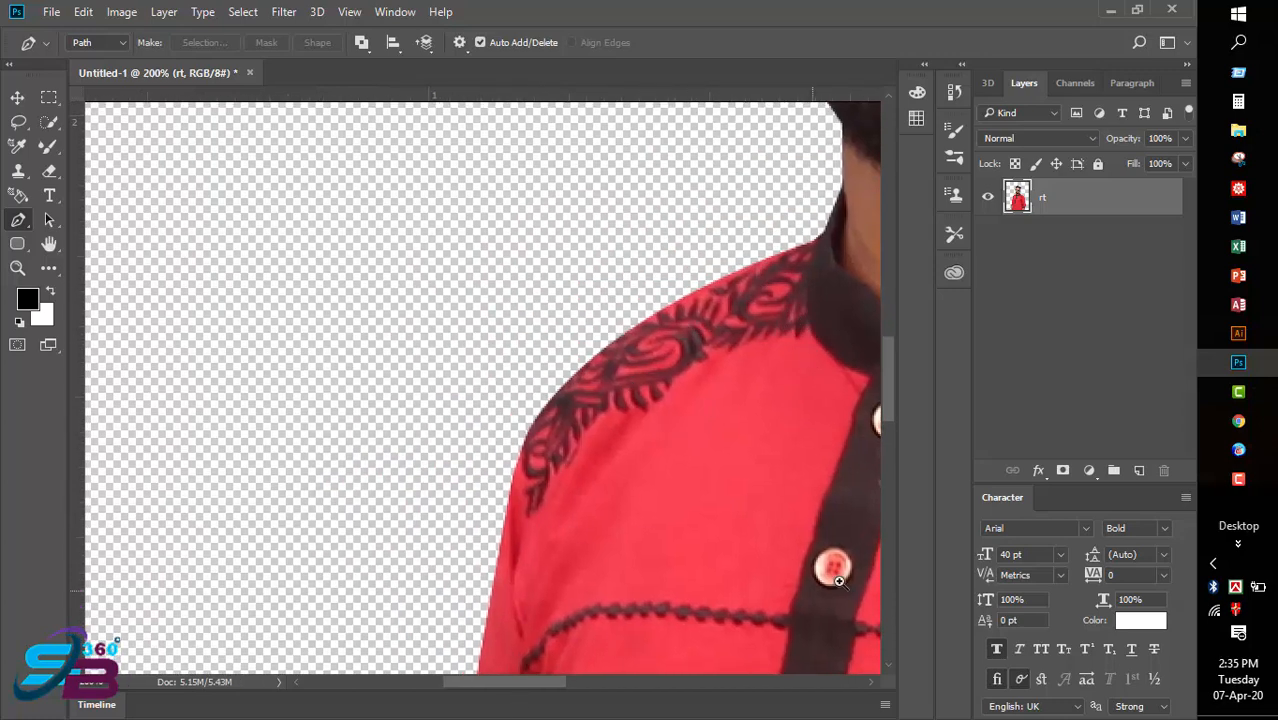
scroll(835, 560, "down", 4)
scroll(829, 562, "down", 1)
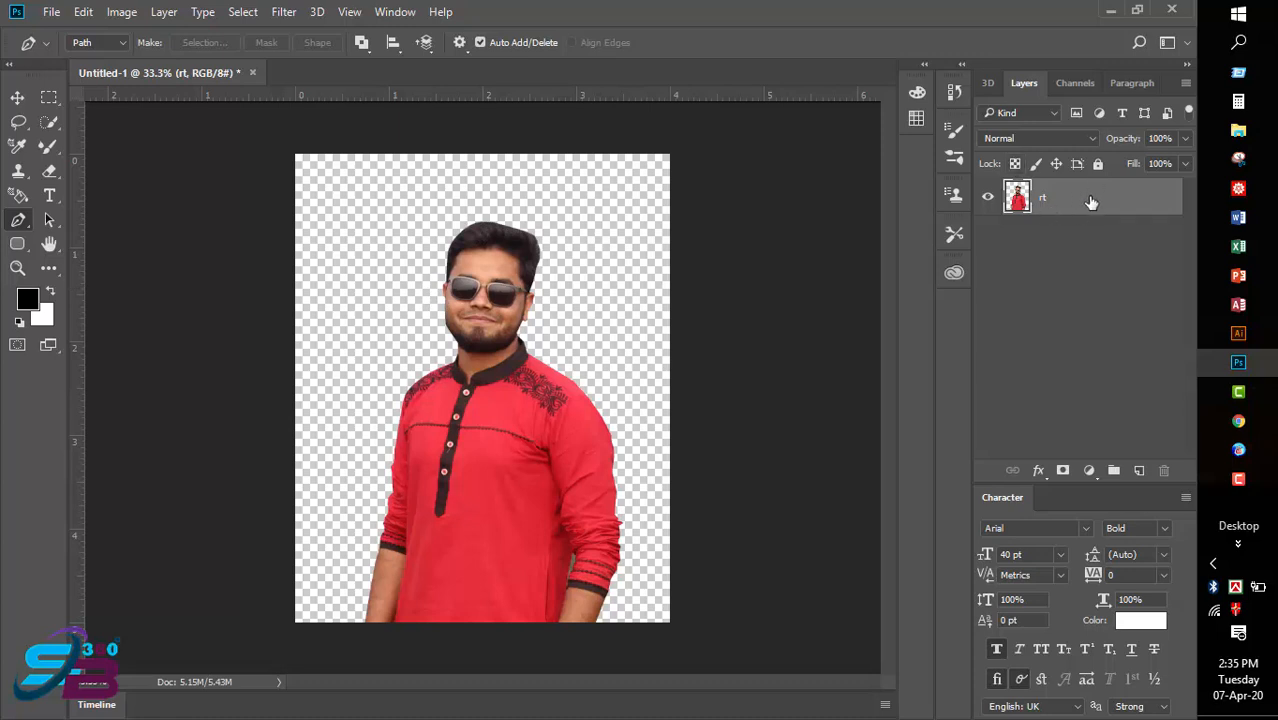
Add a new layer beneath the rt layer and create a blue Solid Color fill, #0f00da, as the background.
left_click(1138, 471)
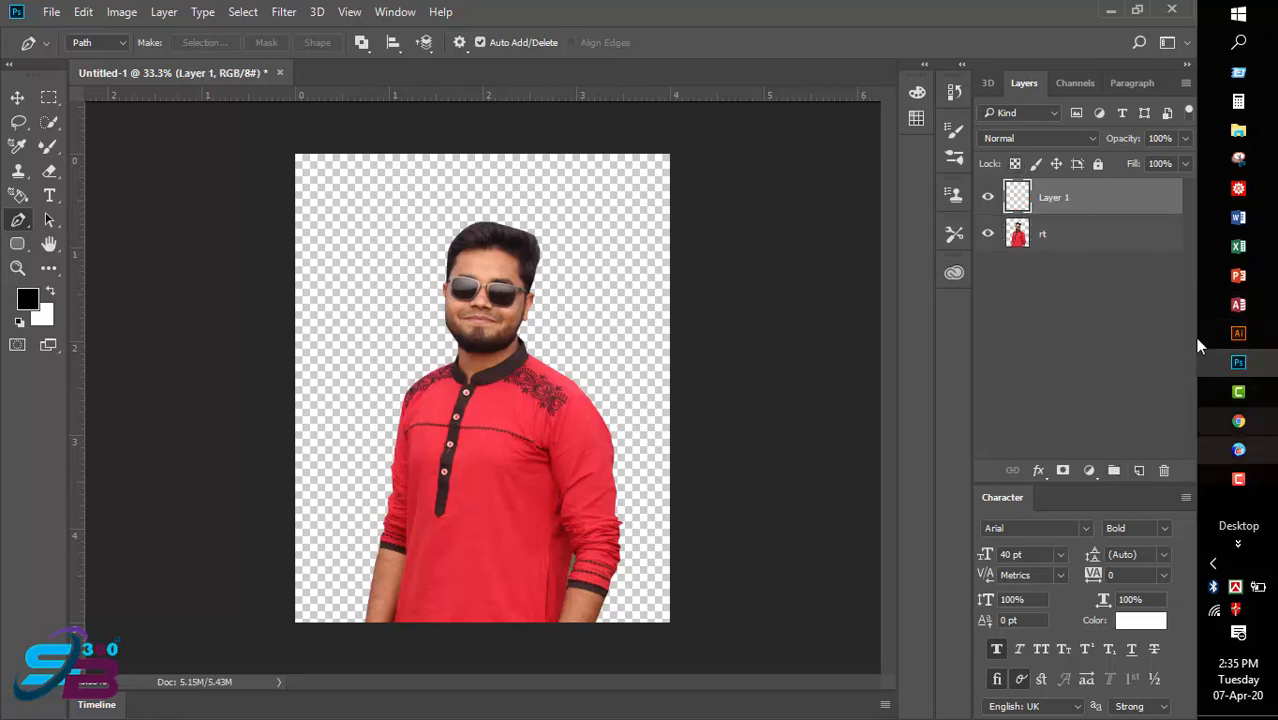
left_click_drag(1045, 234, 1083, 252)
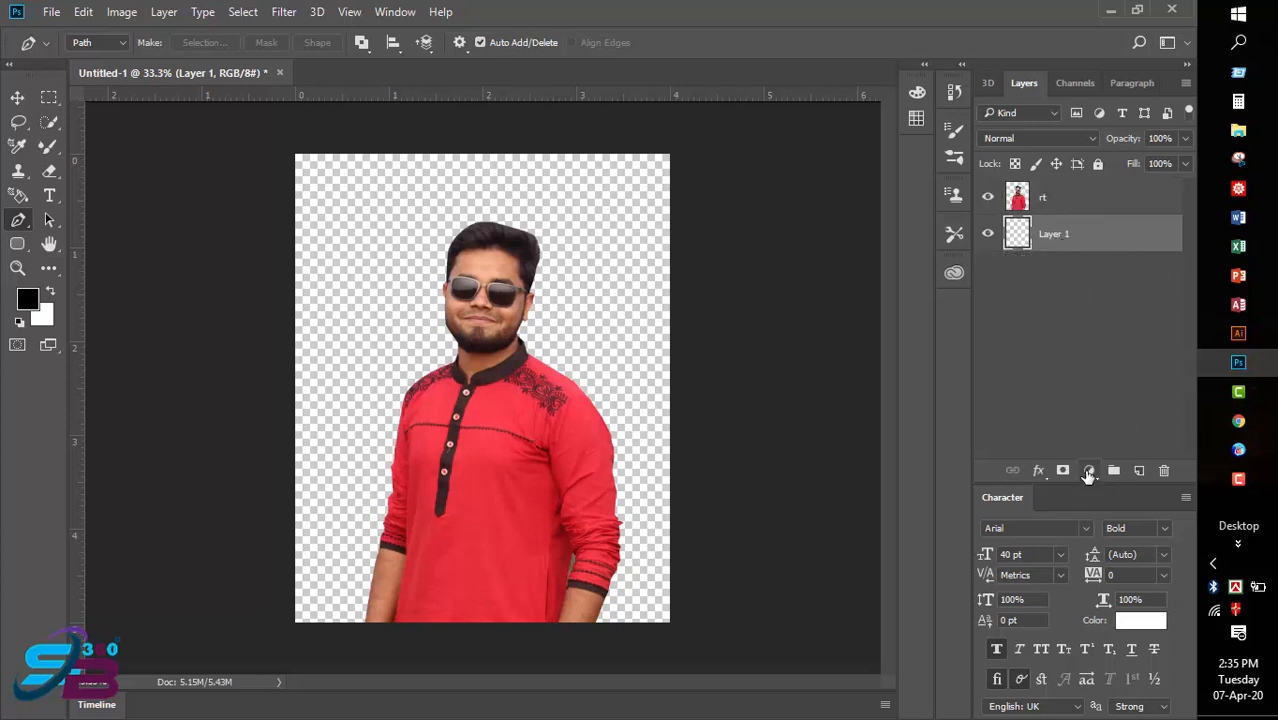
left_click(1088, 472)
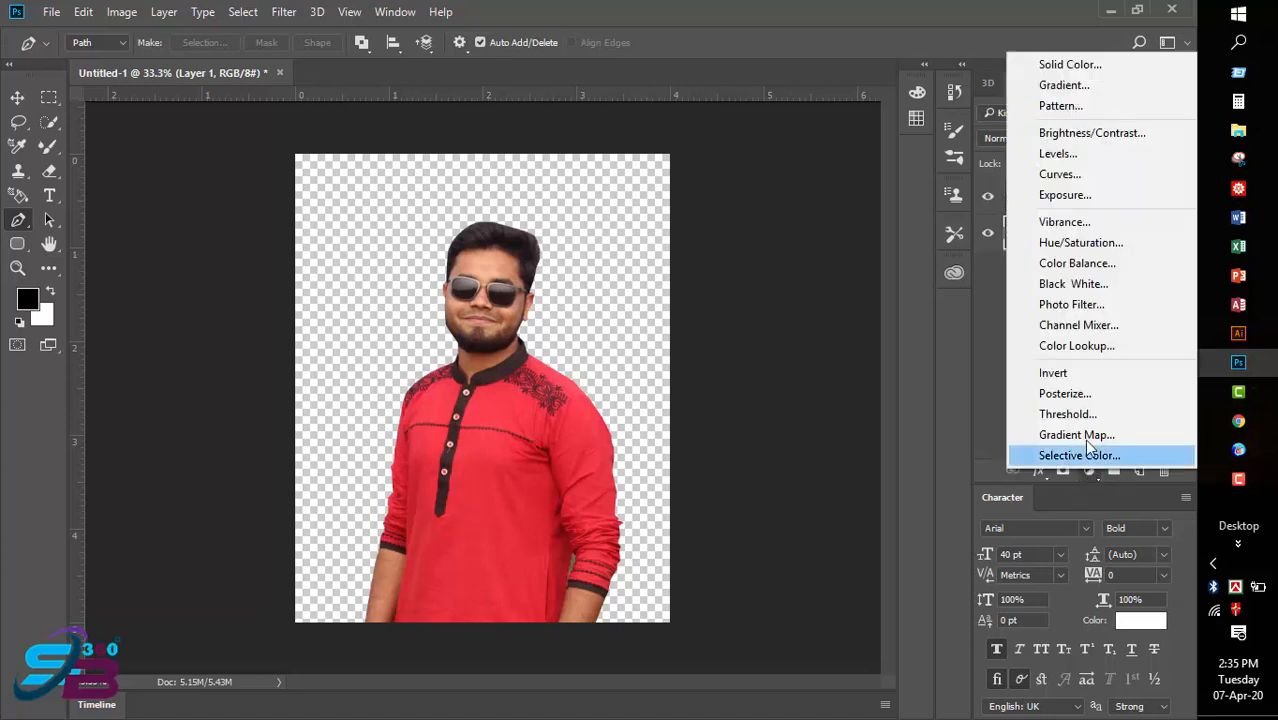
left_click(1115, 64)
left_click_drag(715, 300, 826, 244)
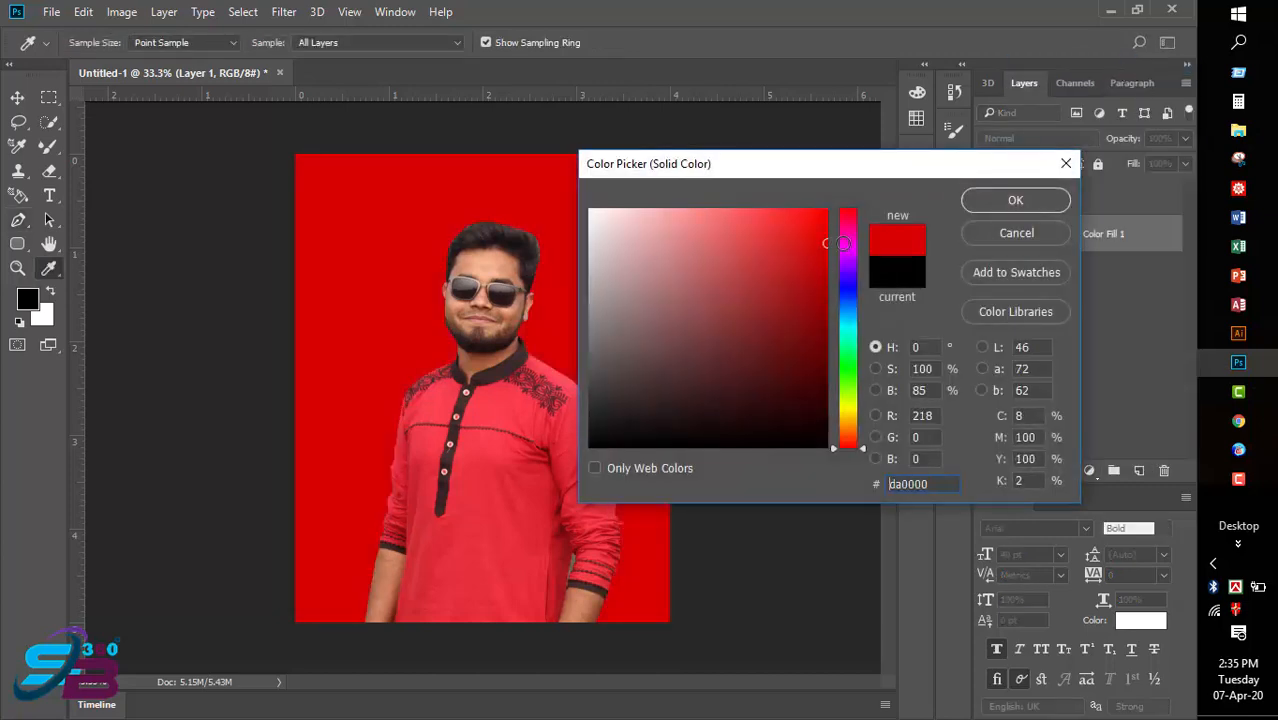
left_click(849, 290)
left_click_drag(849, 290, 849, 287)
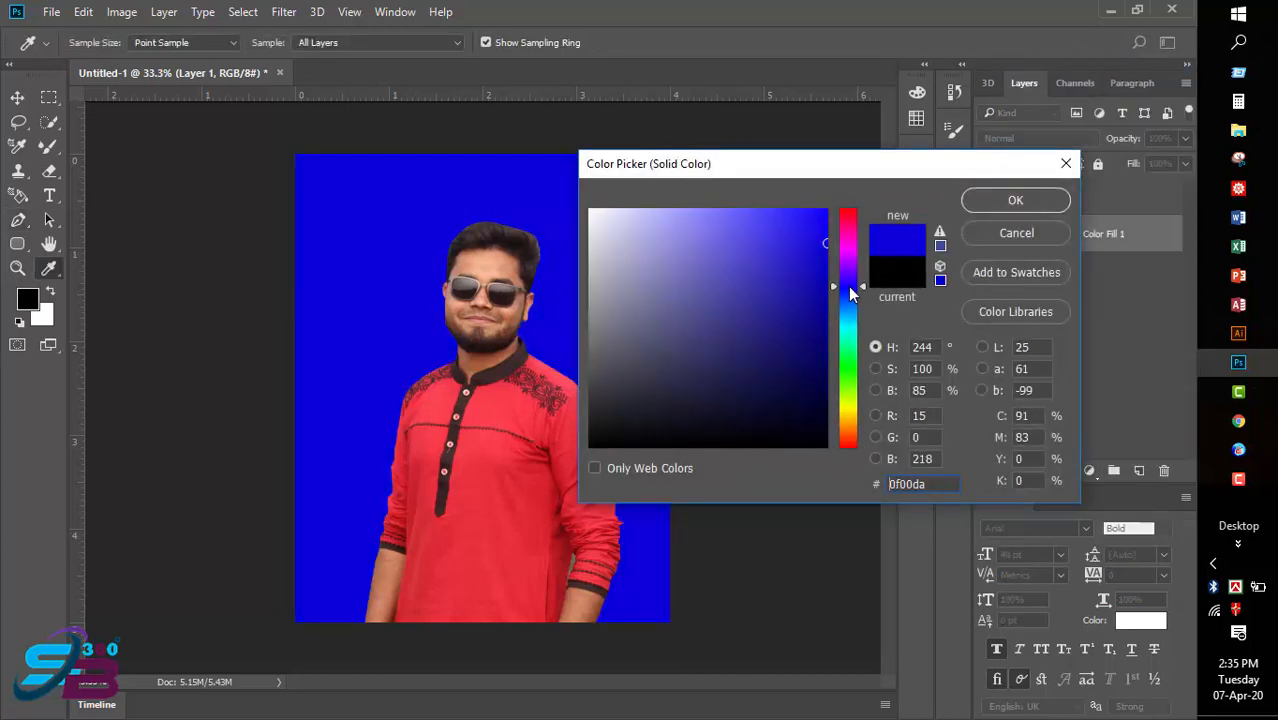
left_click(1024, 202)
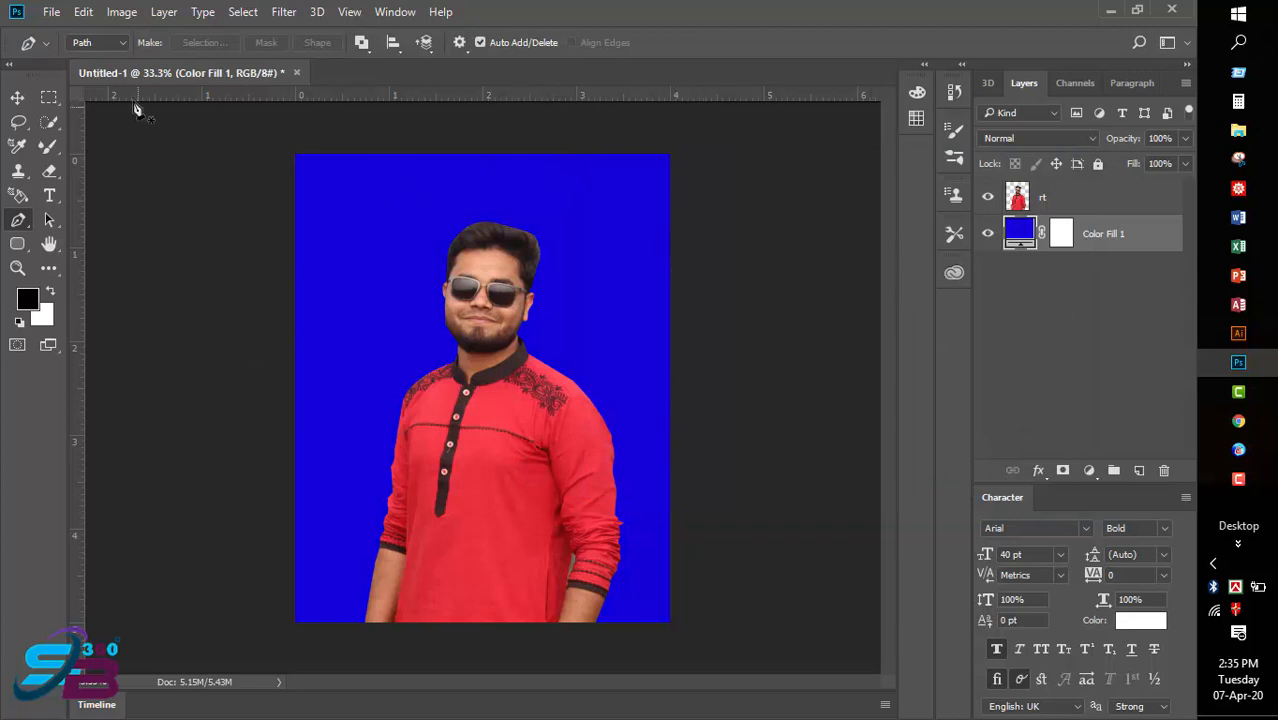
Select the man's layer with the Move tool, and hide and reshow the blue fill to compare the backgrounds.
left_click(17, 97)
mouse_move(506, 451)
left_mouse_down()
mouse_move(506, 431)
mouse_move(494, 459)
left_mouse_up()
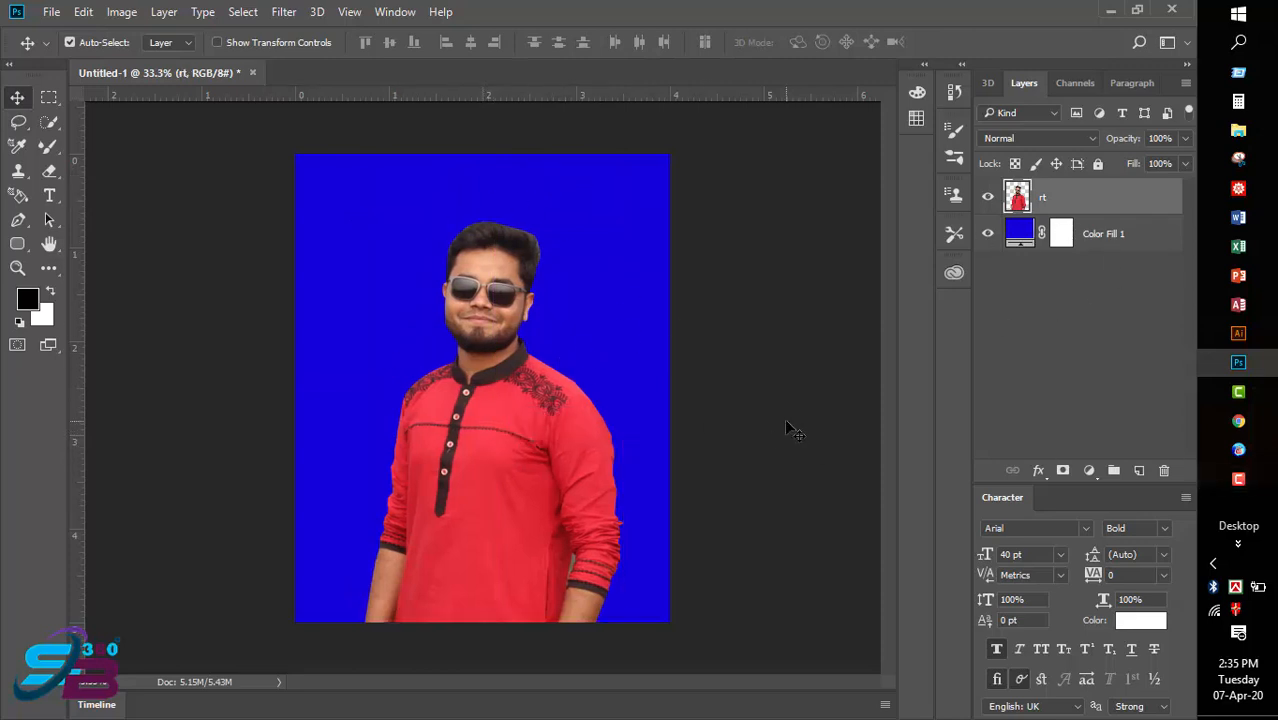
left_click(988, 234)
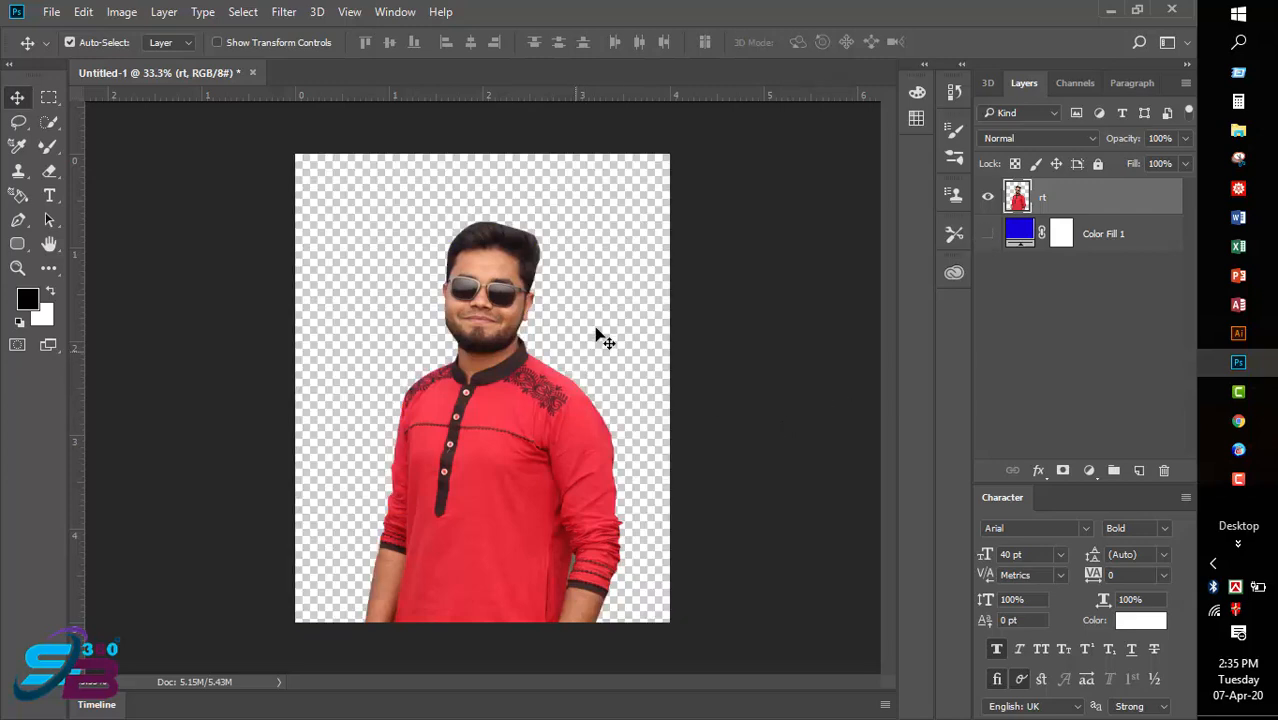
left_click(987, 236)
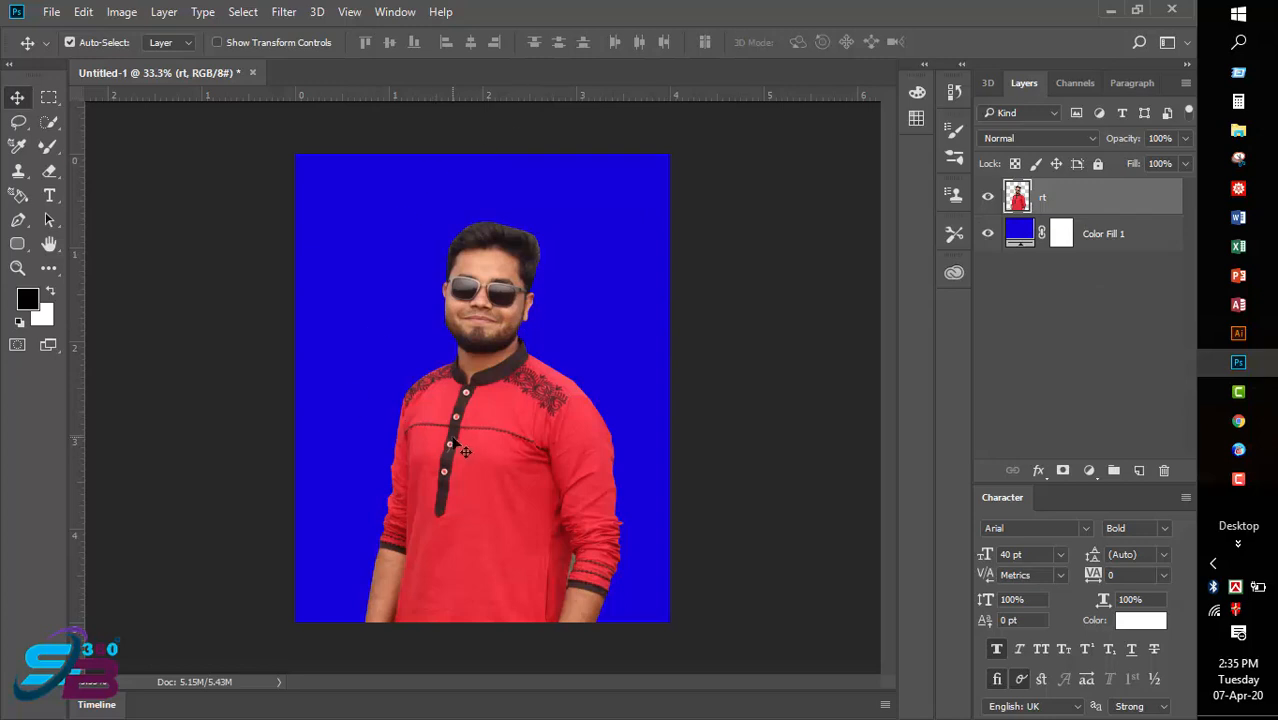
Slightly raise the contrast and brightness of the man's layer with the Brightness/Contrast adjustment.
left_click(135, 16)
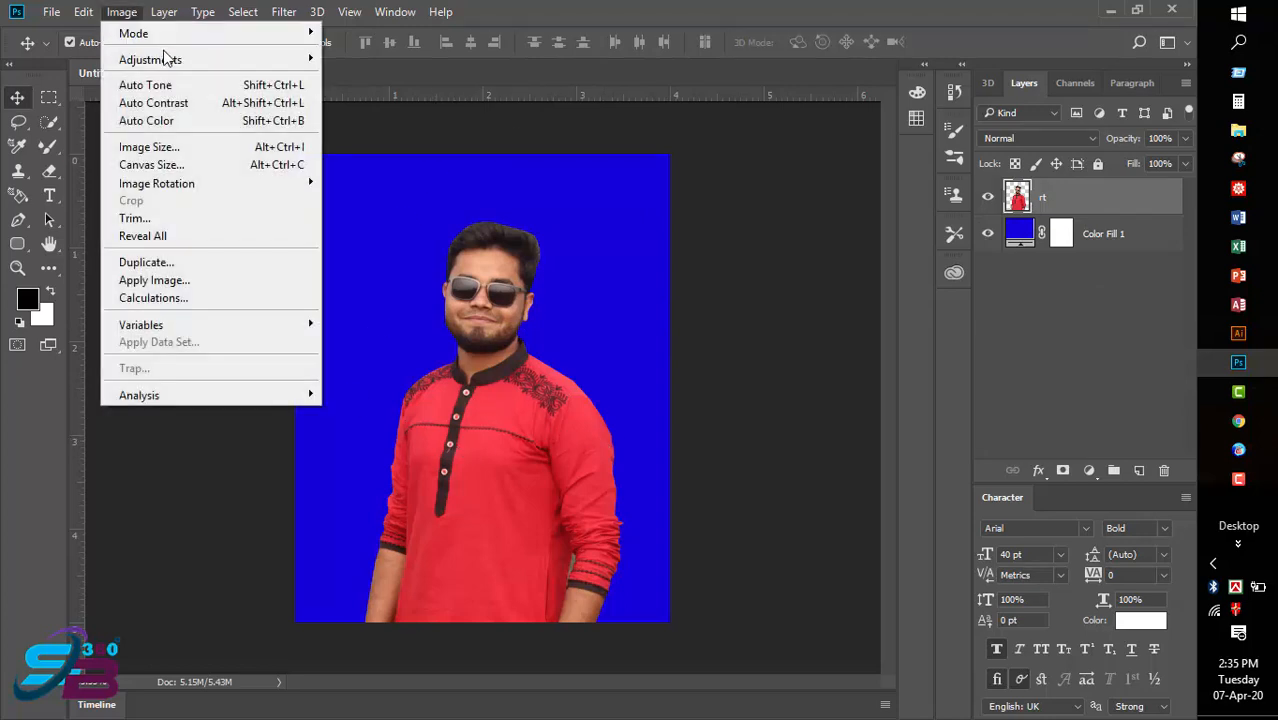
mouse_move(218, 59)
left_click(406, 59)
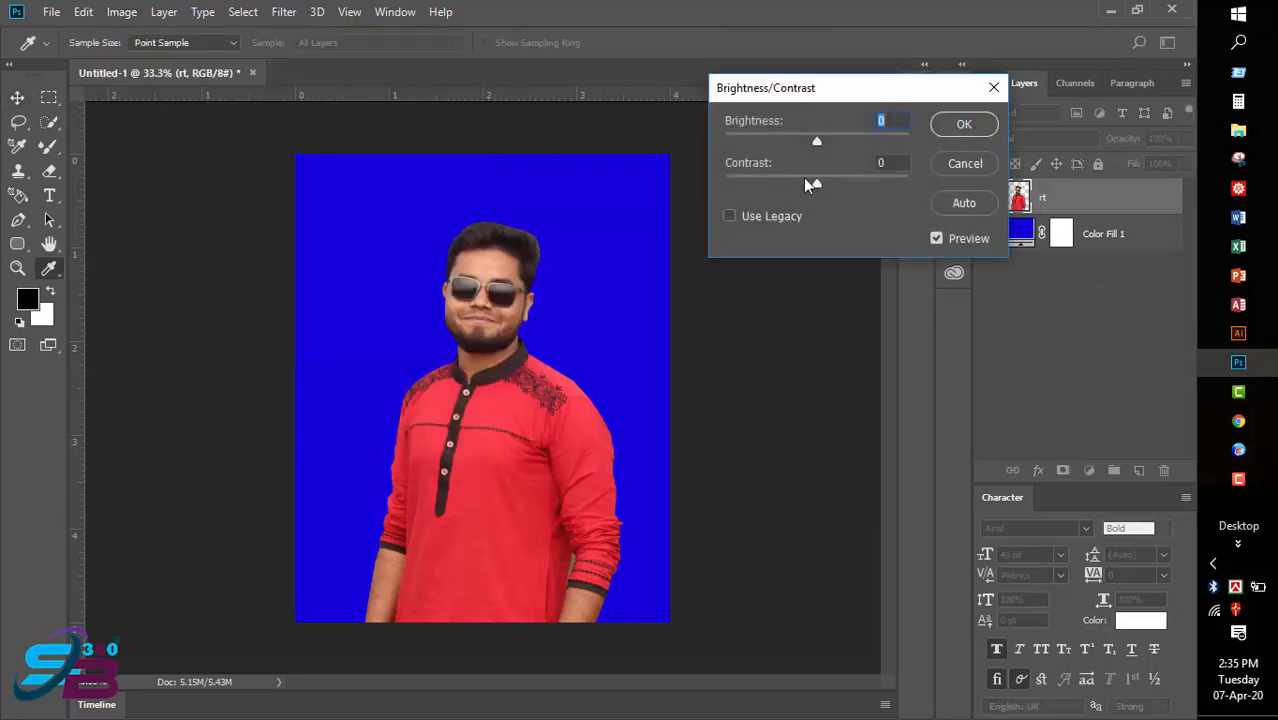
left_click_drag(816, 184, 837, 184)
left_click_drag(817, 140, 828, 138)
left_click(963, 125)
Apply Levels to the man's layer with RGB input levels of 14, 0.93 and 246.
left_click(121, 12)
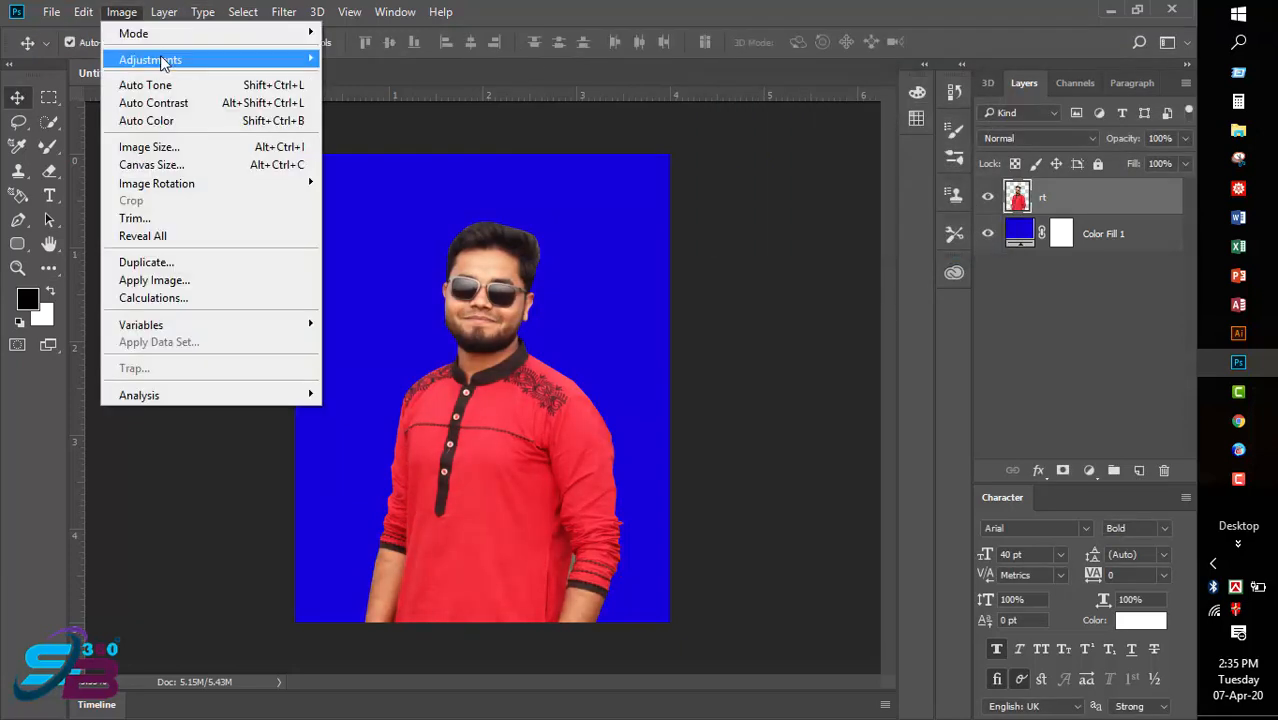
mouse_move(170, 59)
left_click(354, 77)
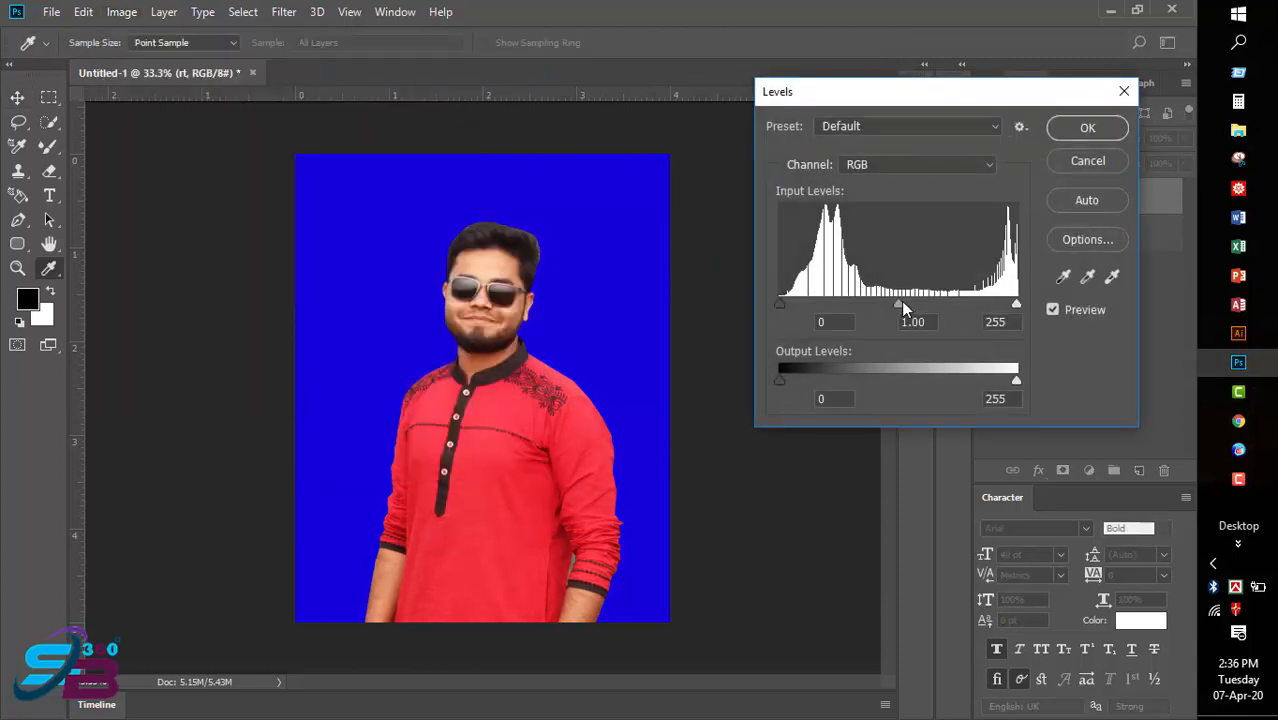
left_click_drag(784, 302, 792, 302)
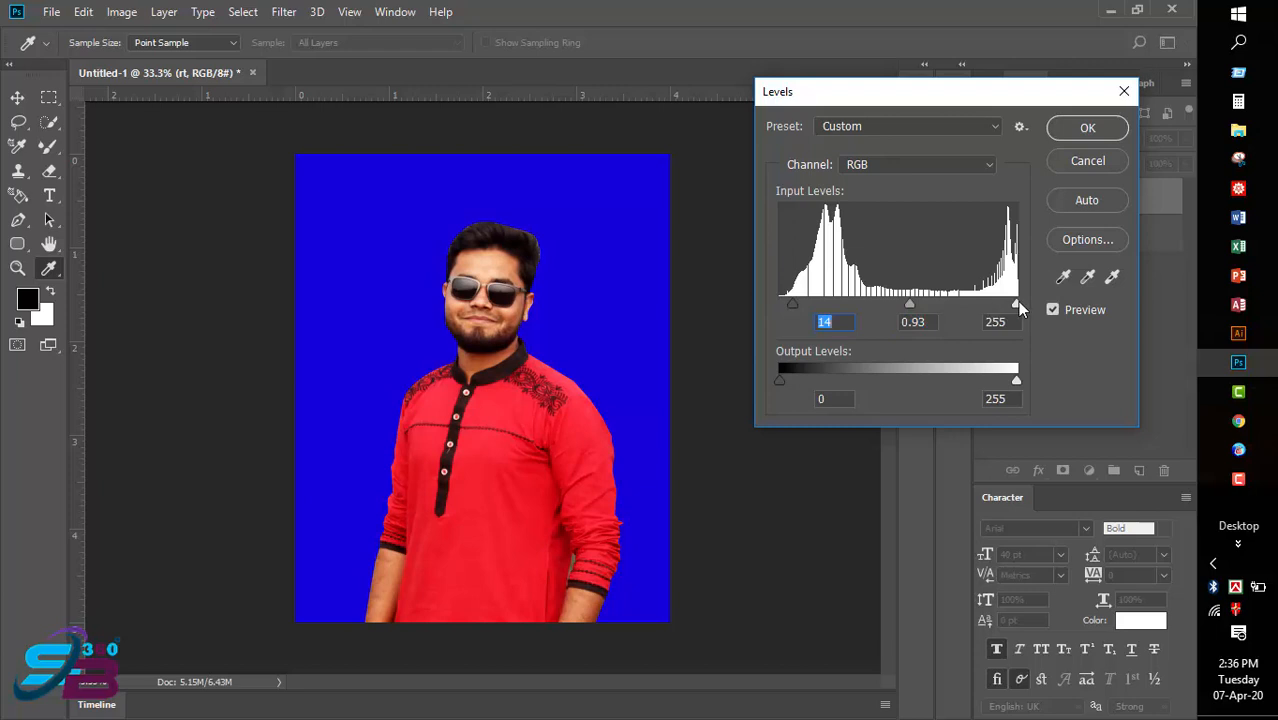
mouse_move(1016, 302)
left_mouse_down()
mouse_move(986, 299)
mouse_move(1008, 299)
left_mouse_up()
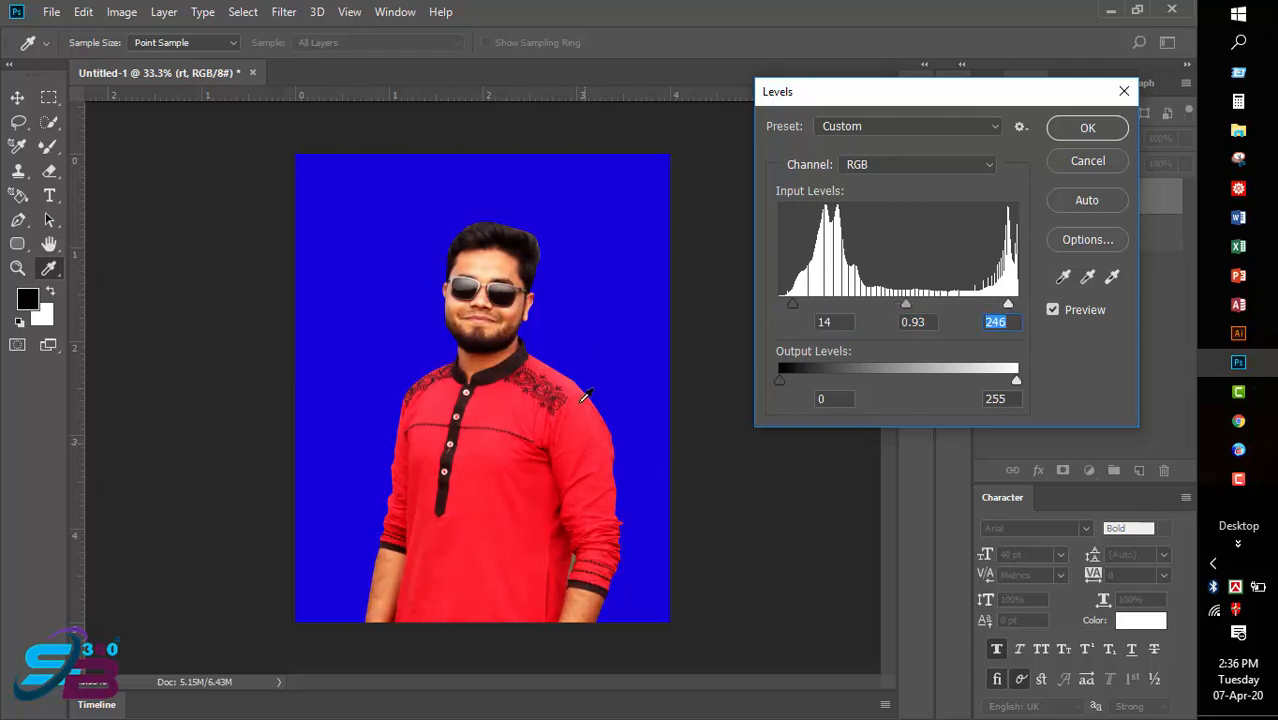
left_click(1085, 128)
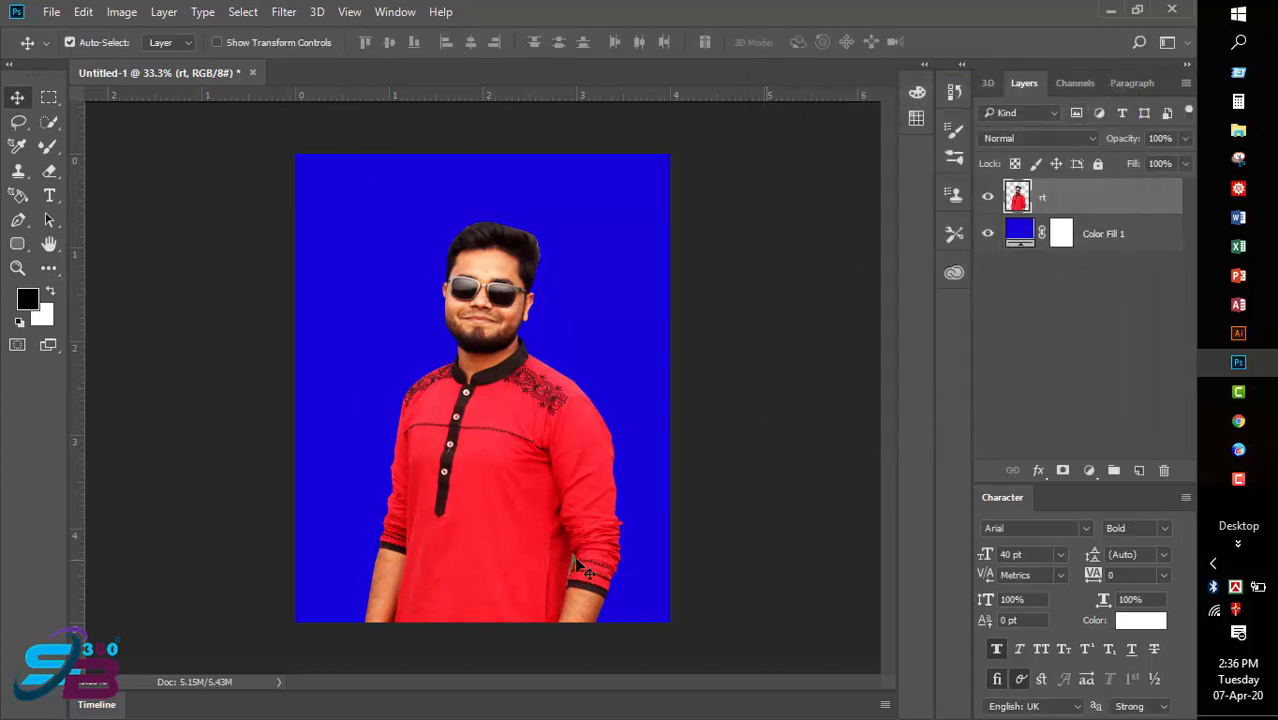
Toggle the blue fill layer's visibility to check the adjusted cutout with and without the background.
left_click(988, 236)
left_click(988, 236)
left_click(988, 236)
left_click(988, 236)
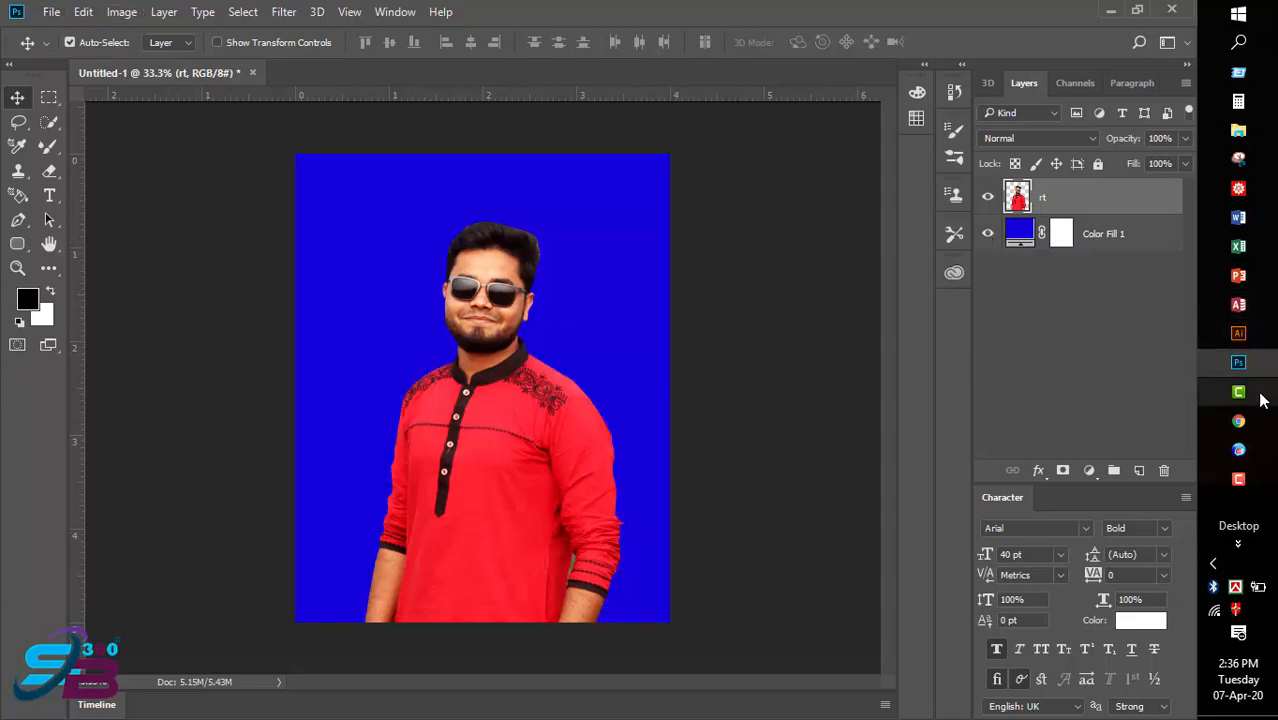
left_click(1245, 482)
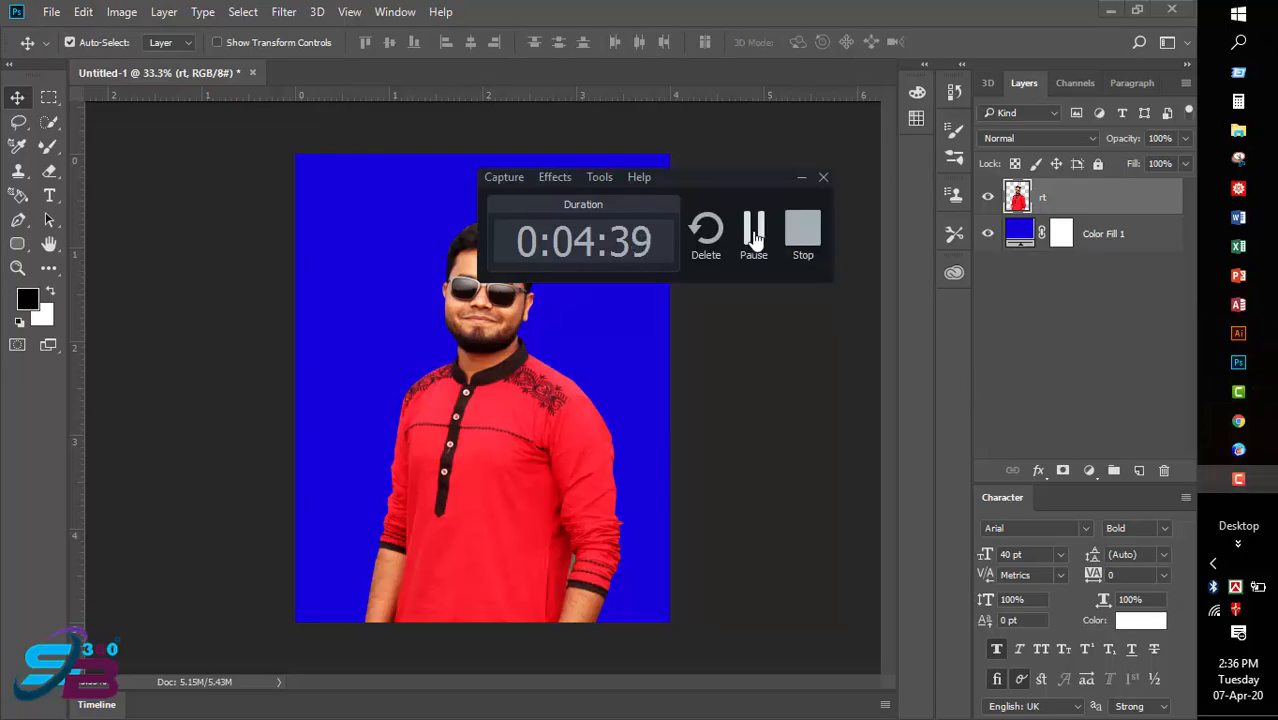